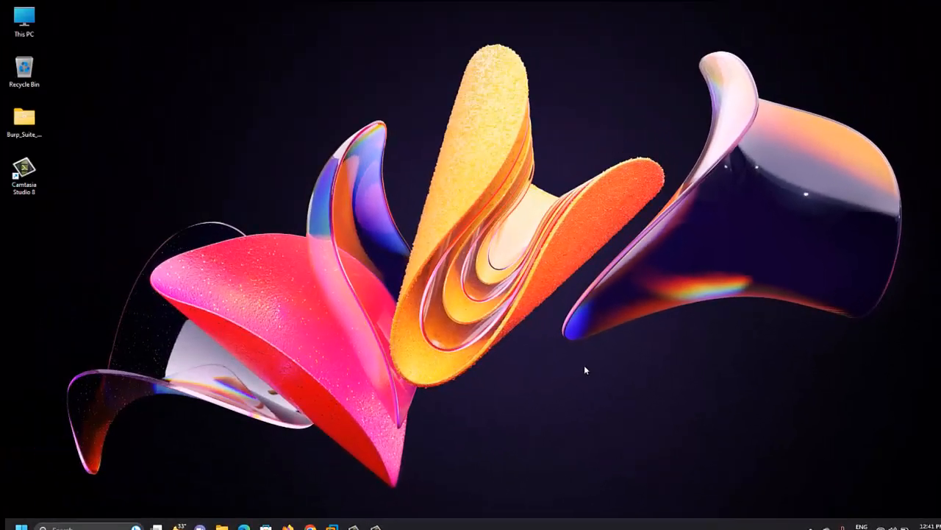
- Pause the screen recording and hide the recorder window
mouse_move(363, 520)
click(363, 478)
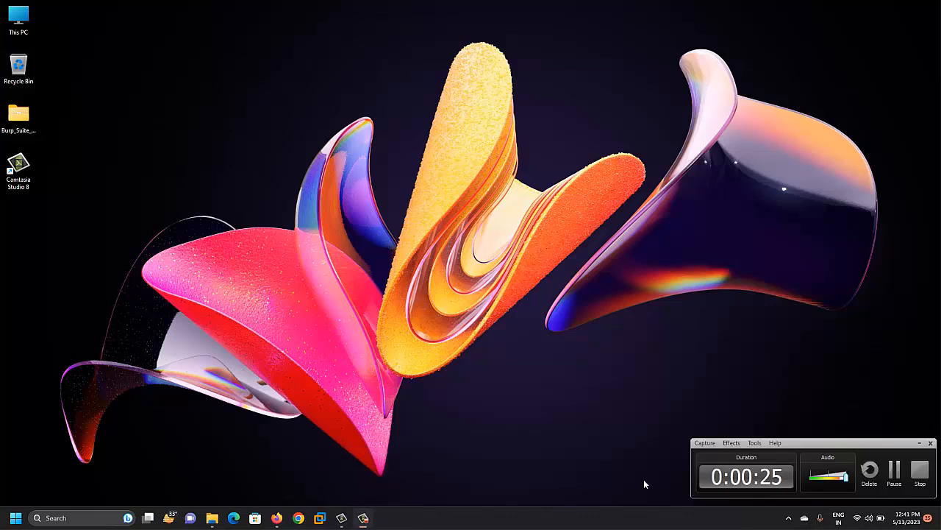
click(891, 474)
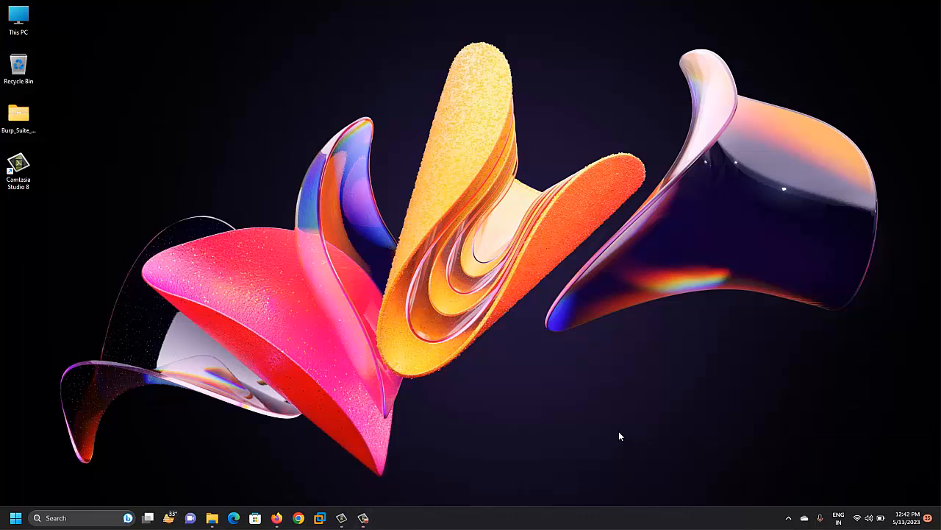
mouse_move(365, 519)
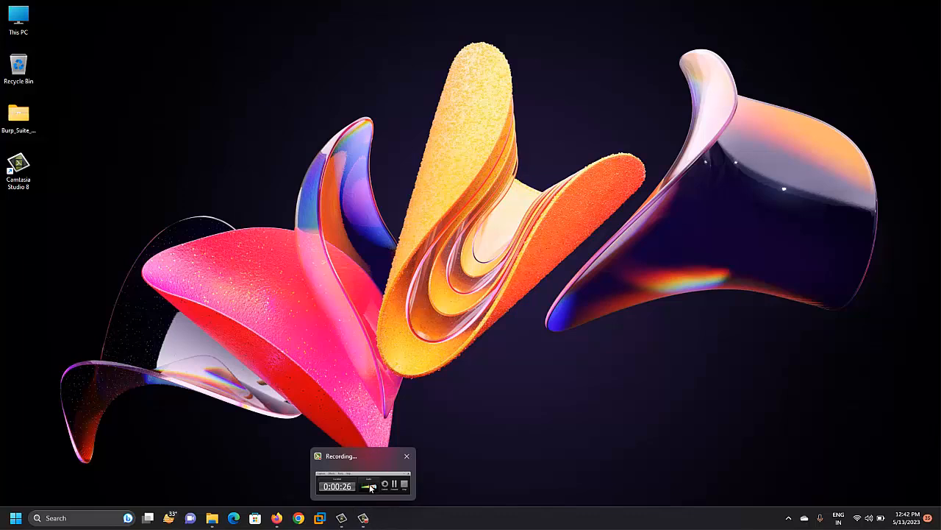
click(371, 488)
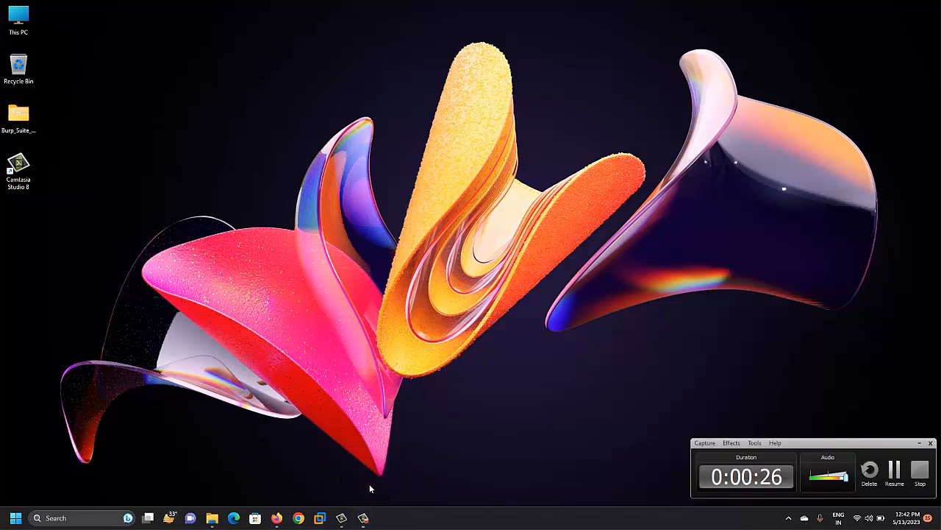
click(917, 443)
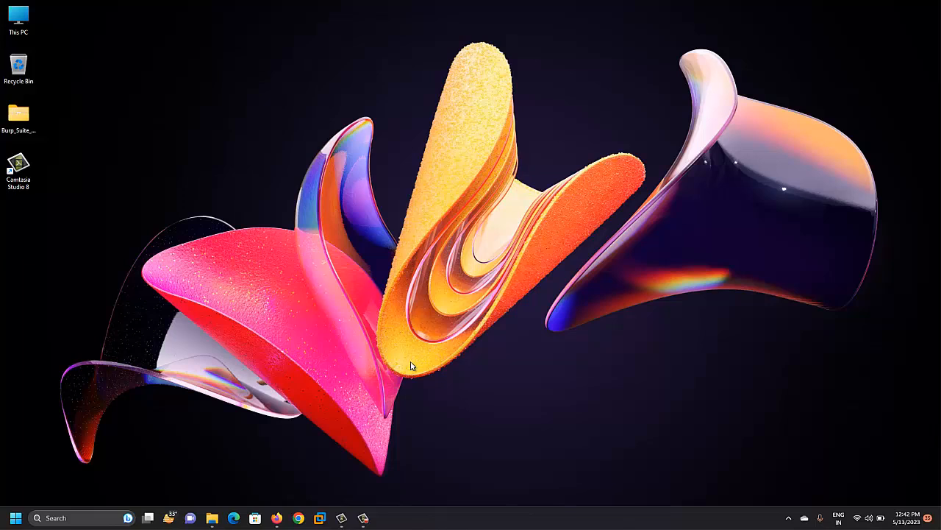
click(364, 517)
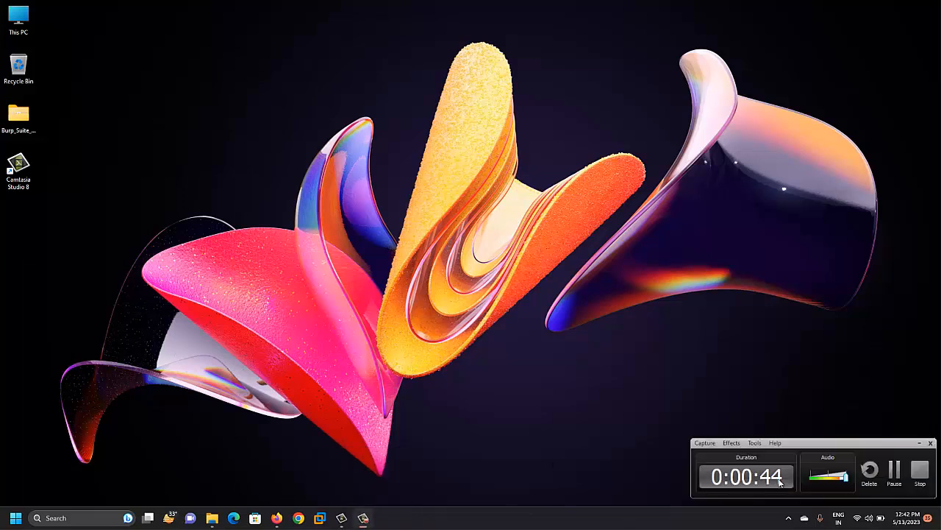
click(894, 471)
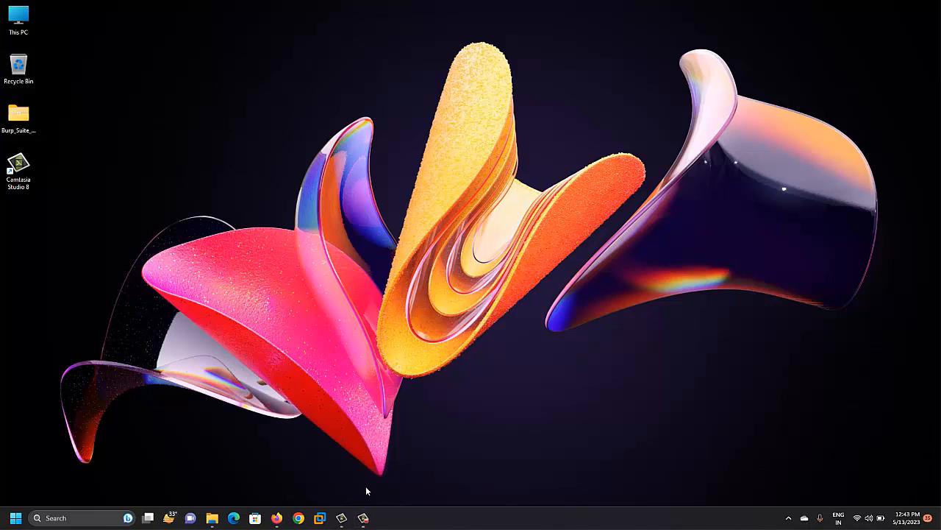
- Close the Parrot ctf virtual machine tab in VMware Workstation
click(320, 519)
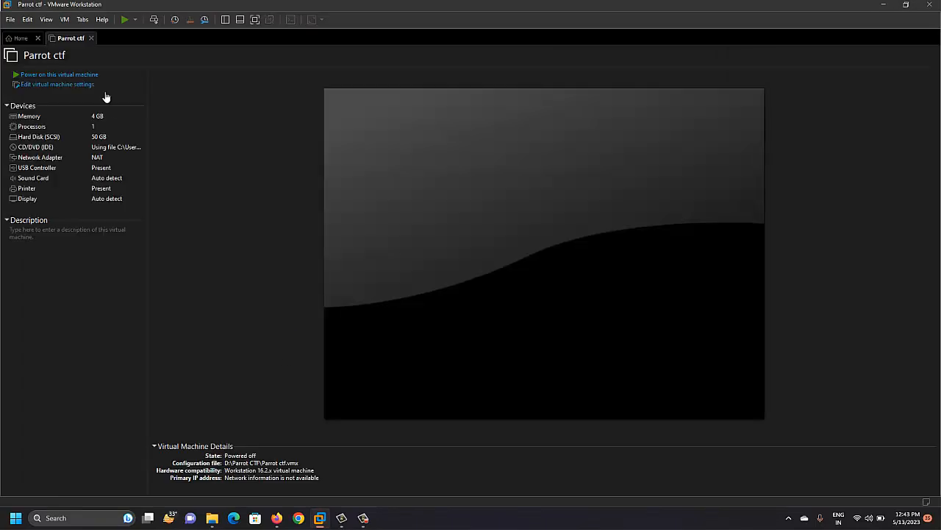
click(91, 38)
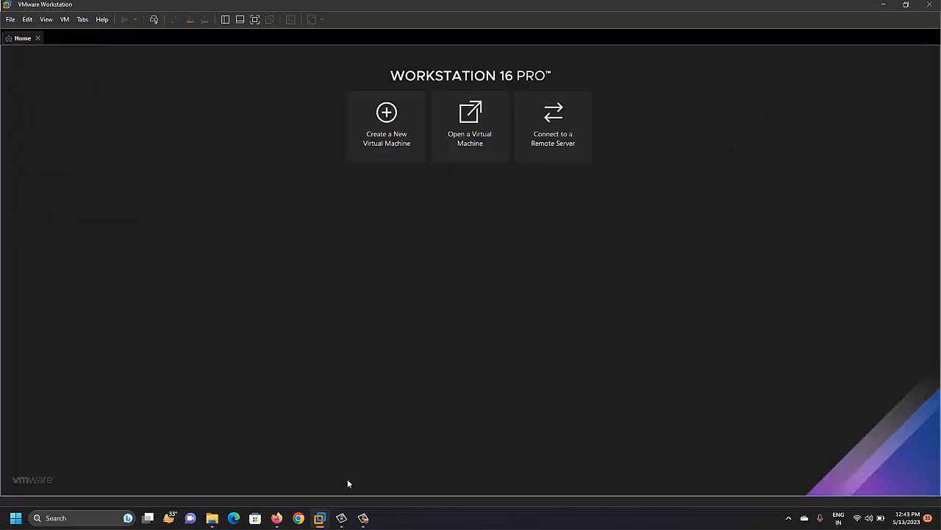
mouse_move(364, 518)
mouse_move(359, 489)
- Permanently delete all 20 files in New Volume (D:)\Parrot CTF, then close File Explorer
click(212, 518)
click(38, 299)
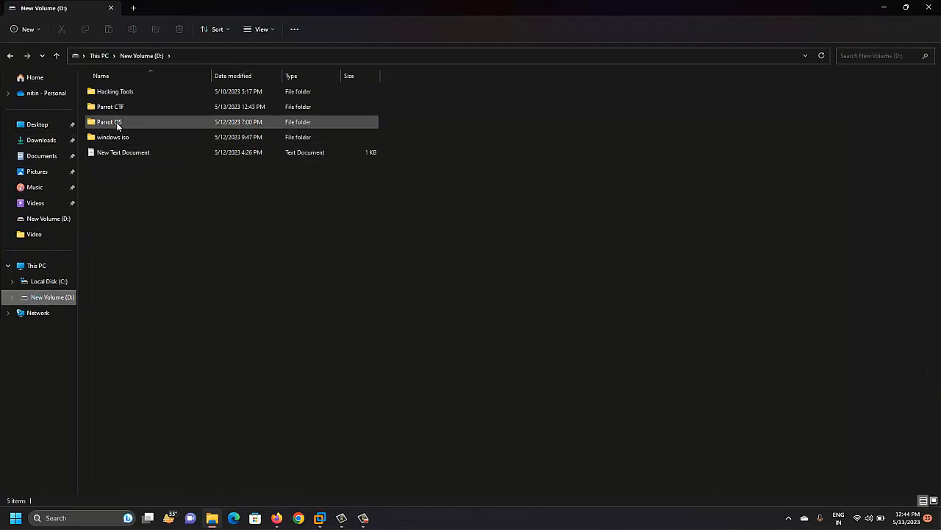
double_click(111, 108)
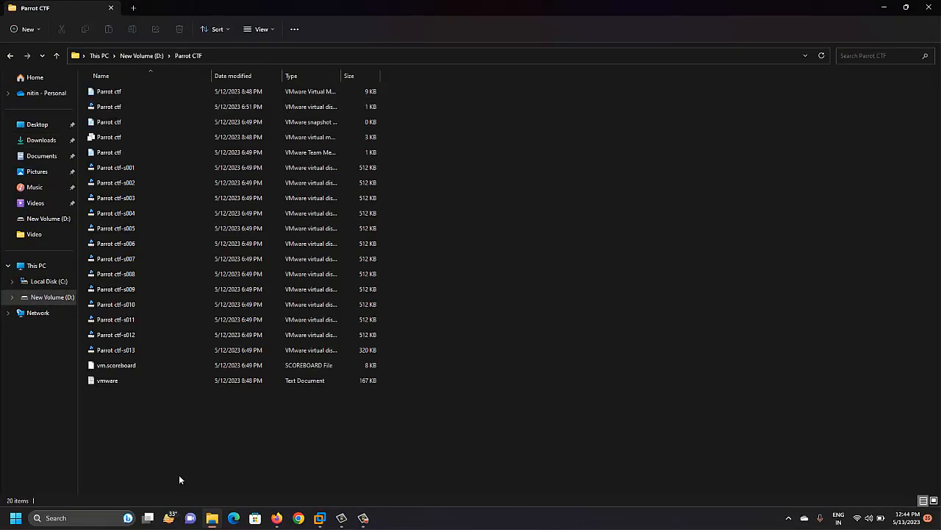
key(ctrl+a)
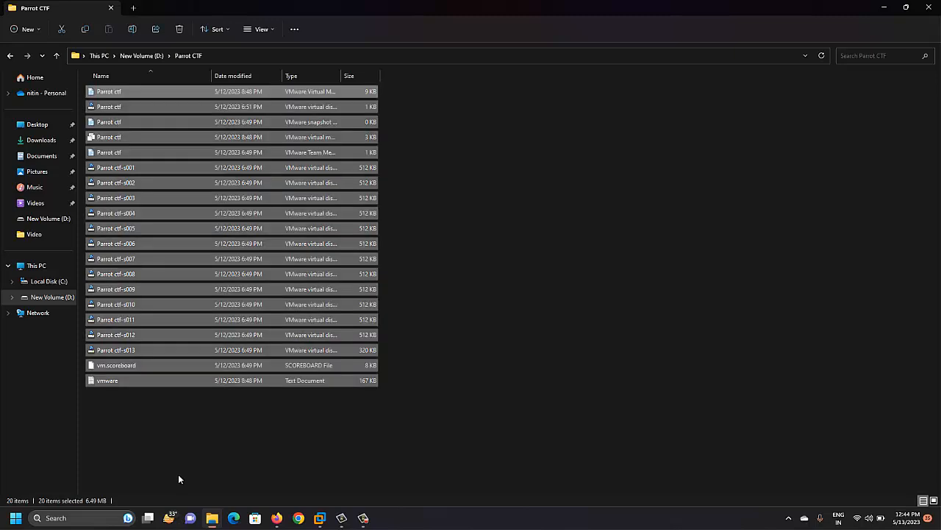
key(shift+Delete)
key(Return)
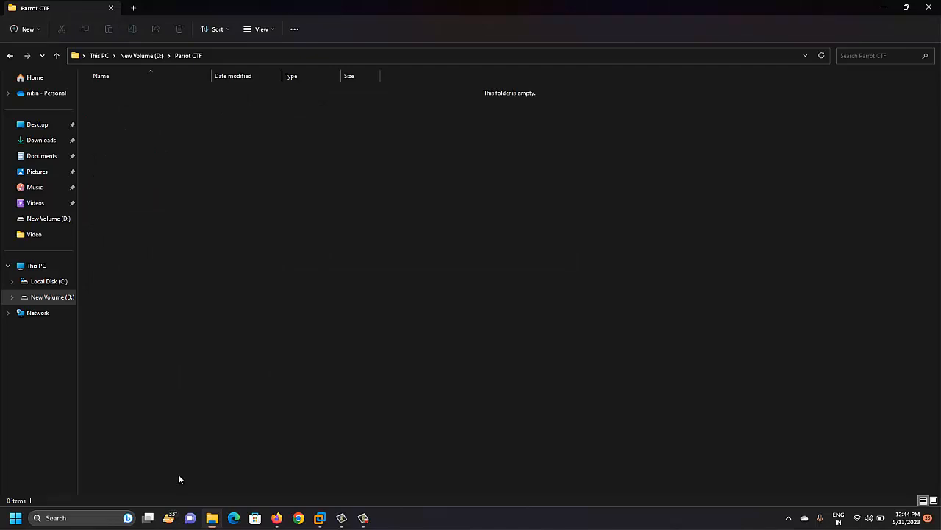
click(928, 8)
- Start a Typical new virtual machine set to install from an installer disc image (iso)
click(393, 130)
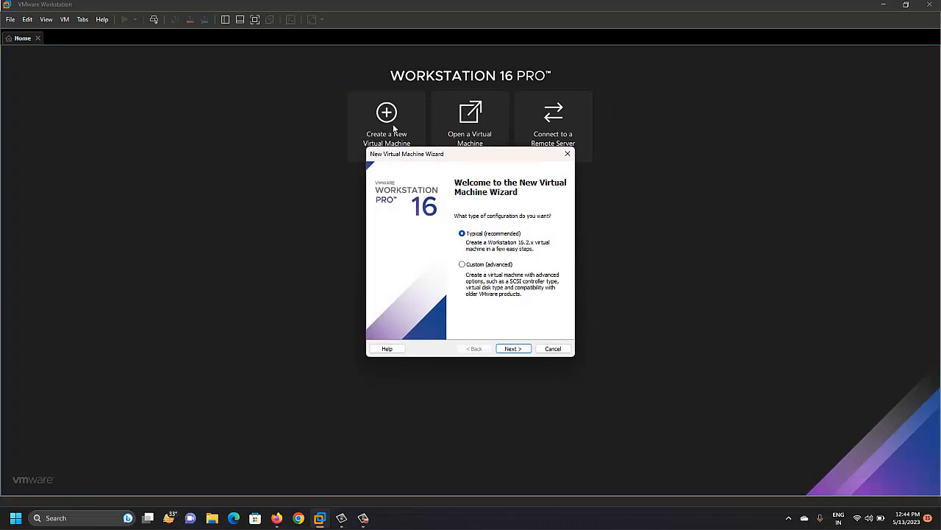
click(513, 349)
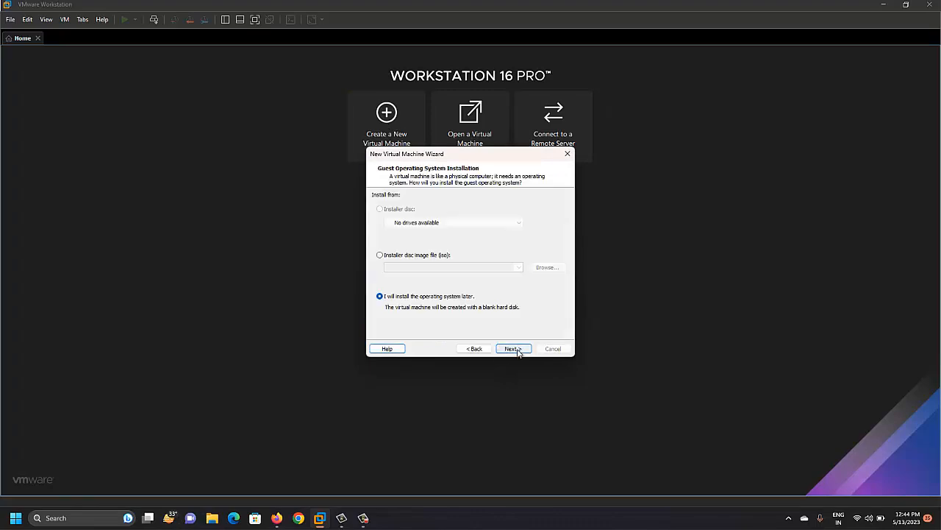
click(381, 256)
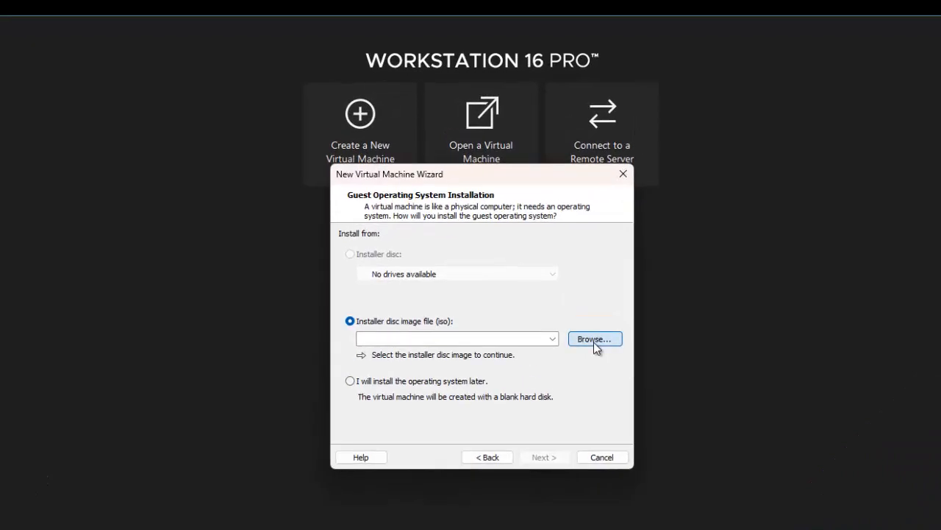
click(593, 342)
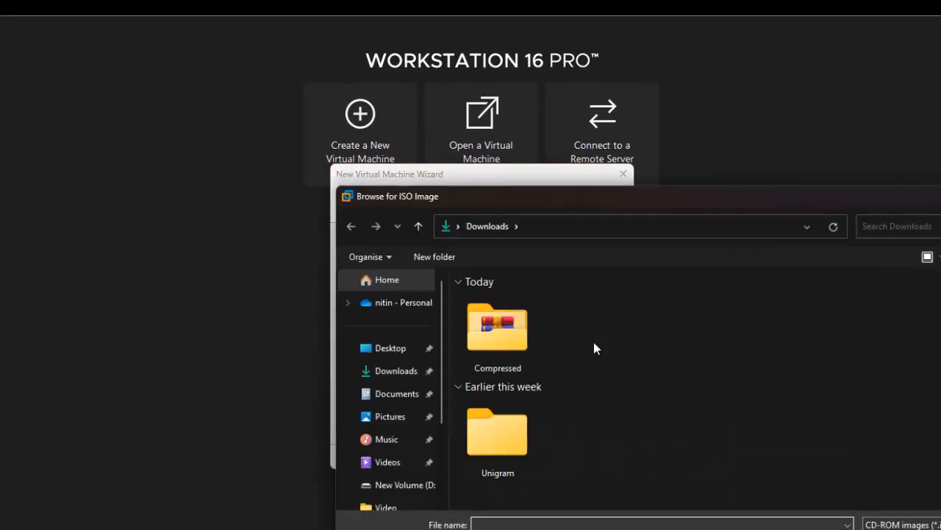
- Choose D:\windows iso\Parrot-htb-5.3_amd64.iso as the installer disc image
drag(693, 198, 436, 130)
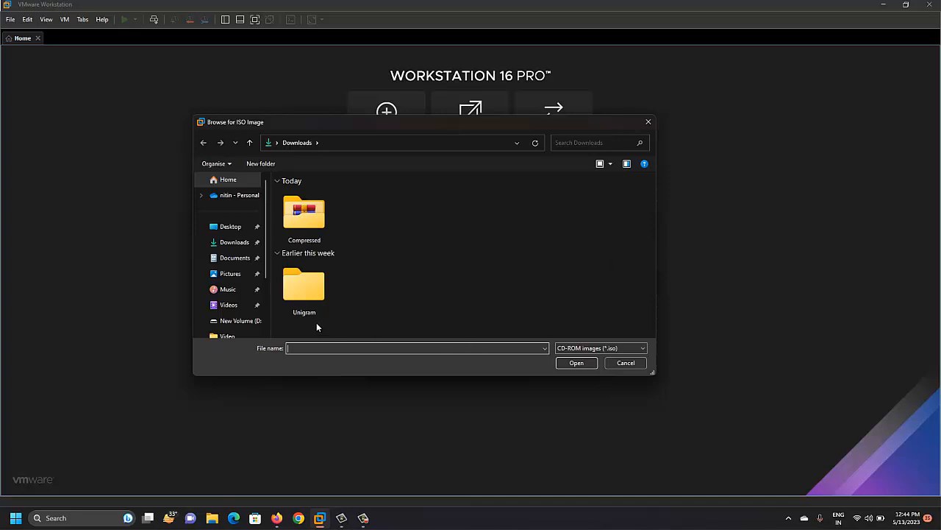
click(240, 322)
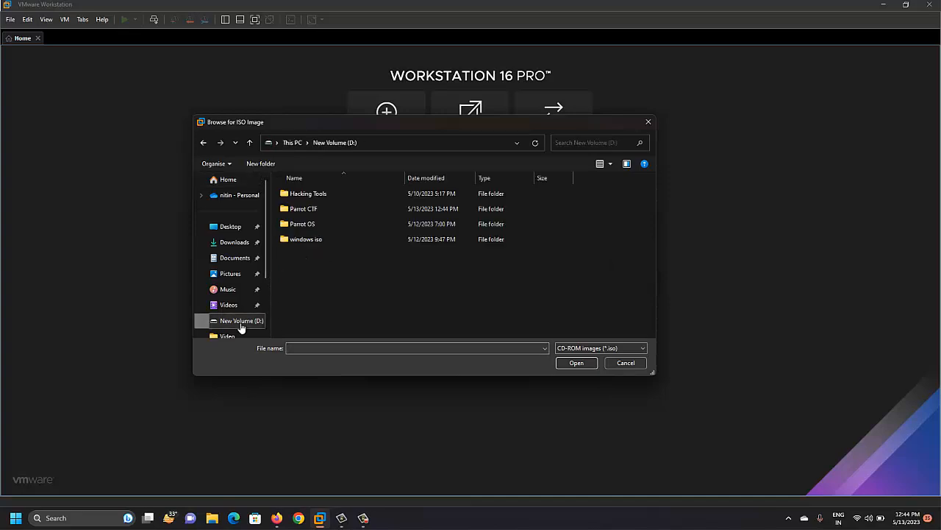
double_click(308, 241)
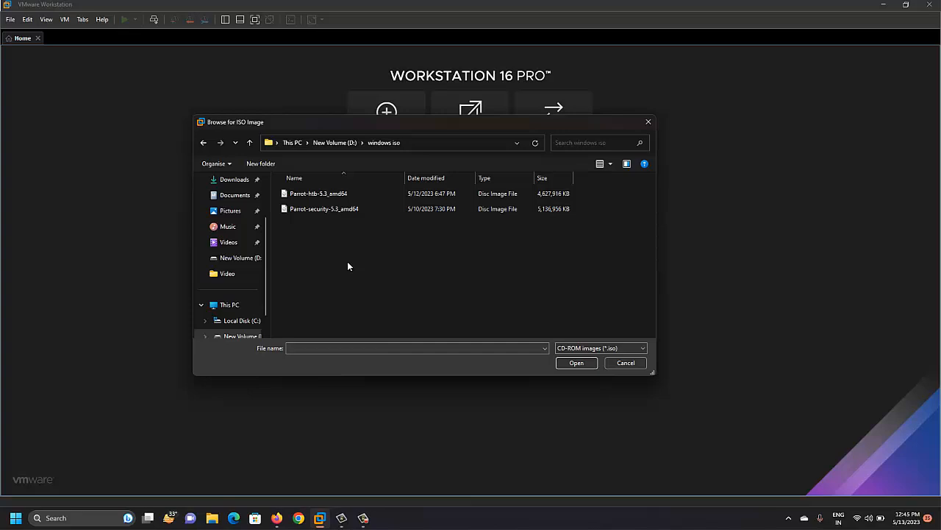
click(328, 194)
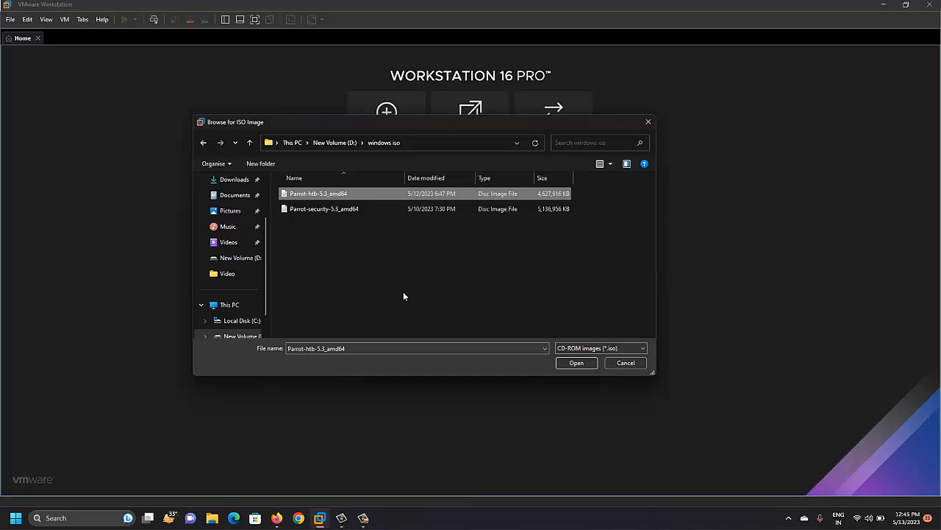
click(576, 362)
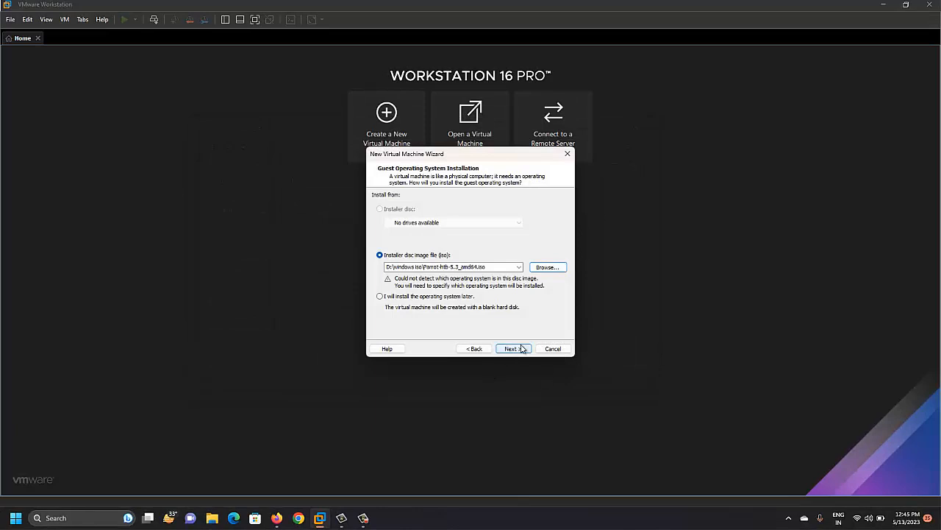
- Set the guest operating system to Linux, version Debian 10.x 64-bit
click(514, 348)
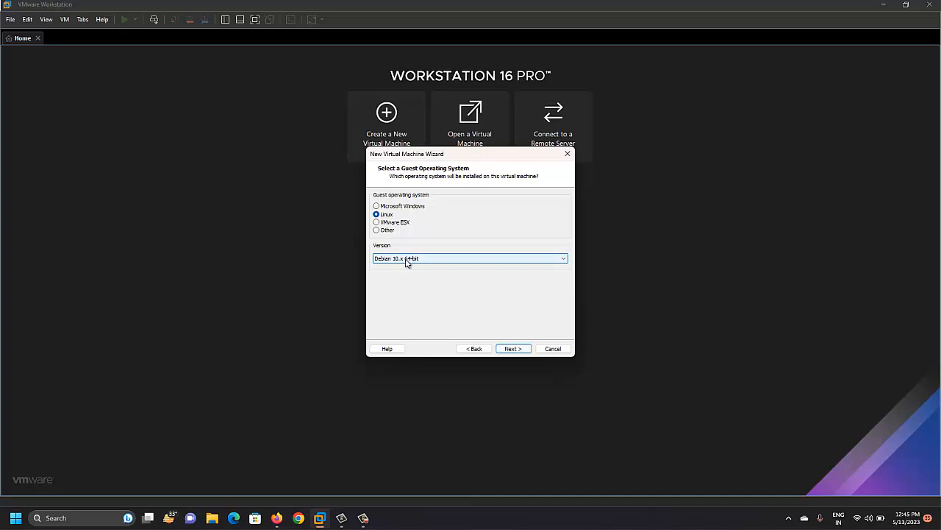
click(406, 259)
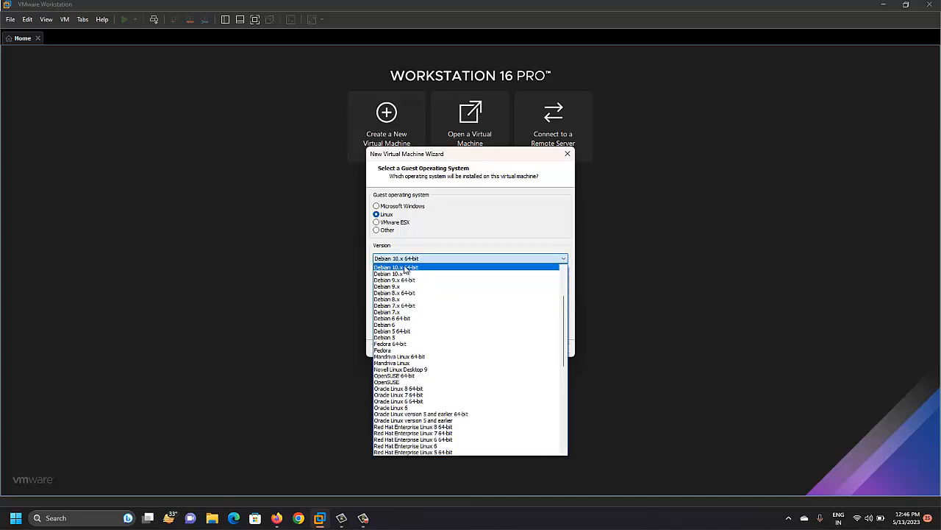
click(412, 268)
click(513, 348)
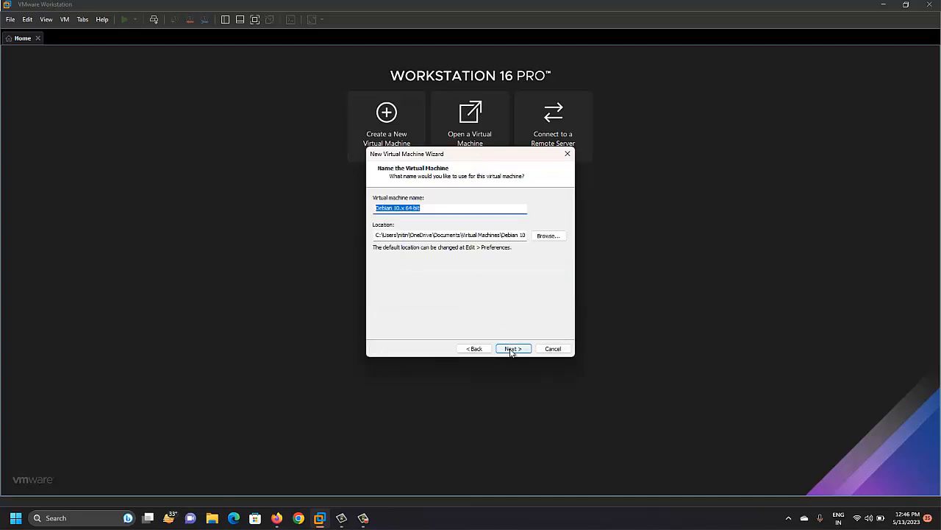
- Name the virtual machine 'Parrot OS'
text(Parrot OS)
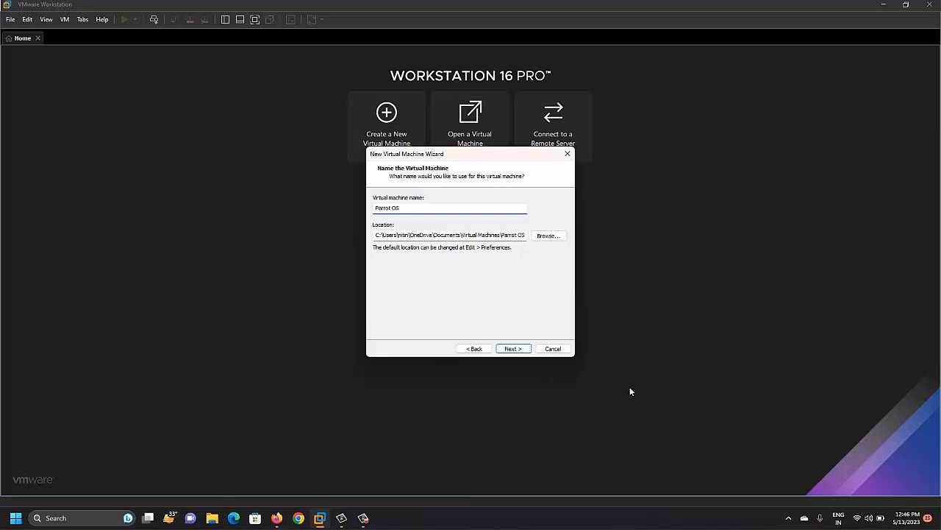
click(513, 348)
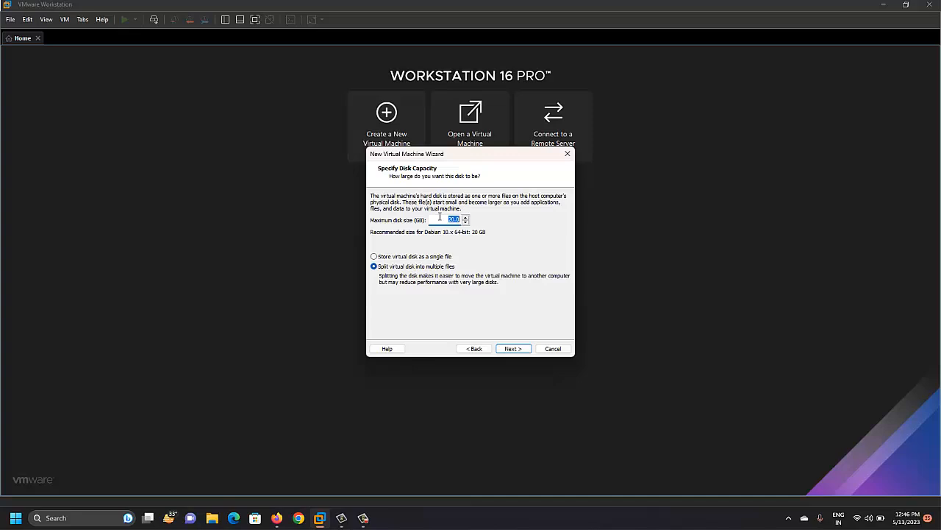
- Set the maximum disk size to 50 GB, split into multiple files
text(50)
click(513, 349)
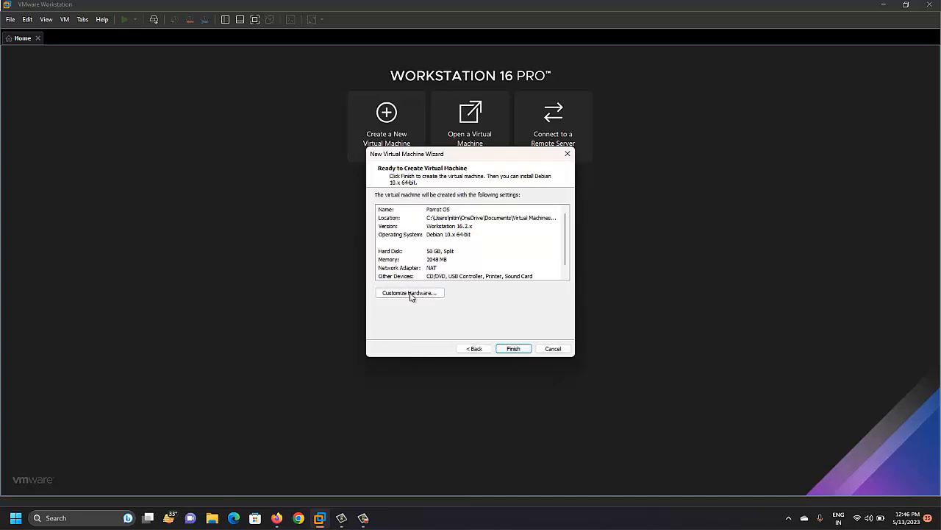
- Raise the VM's memory to 8 GB (8192 MB) in Customize Hardware
click(405, 293)
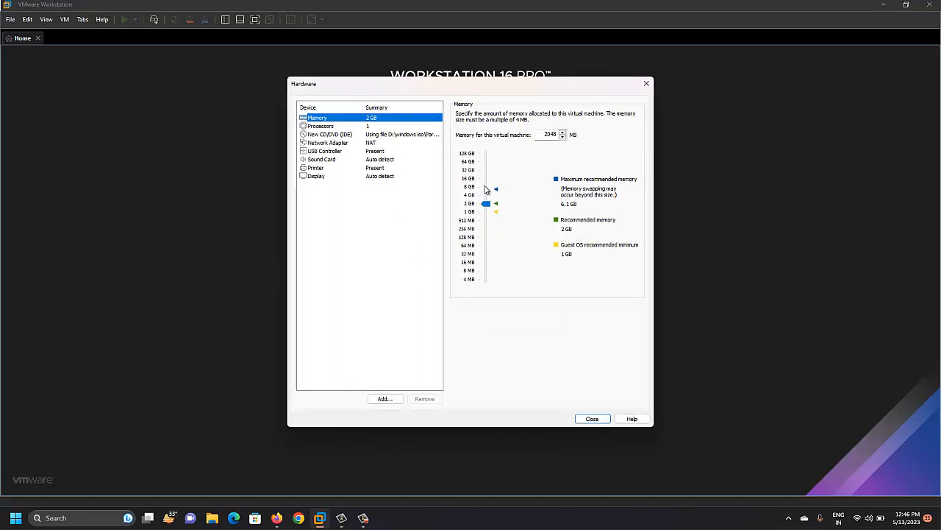
click(485, 190)
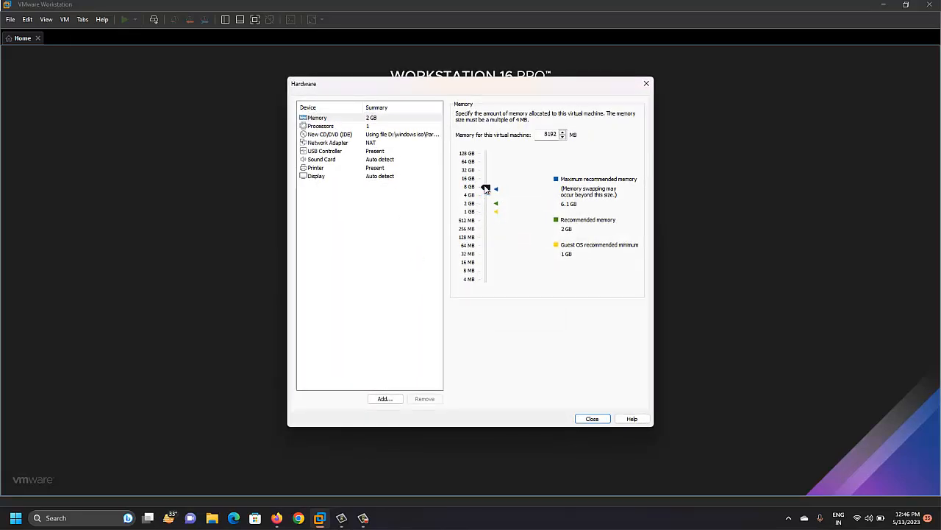
click(592, 418)
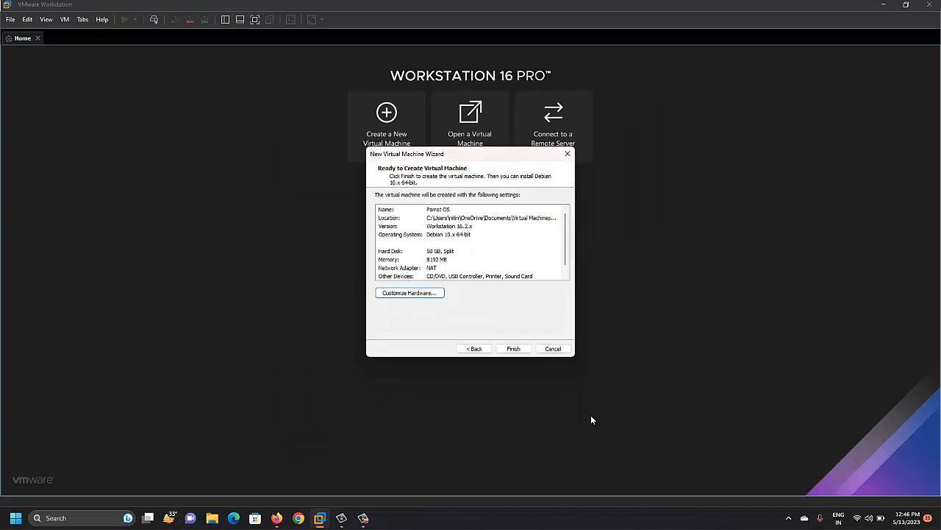
- Finish the wizard to create the Parrot OS VM with 8 GB memory and 50 GB disk
click(514, 349)
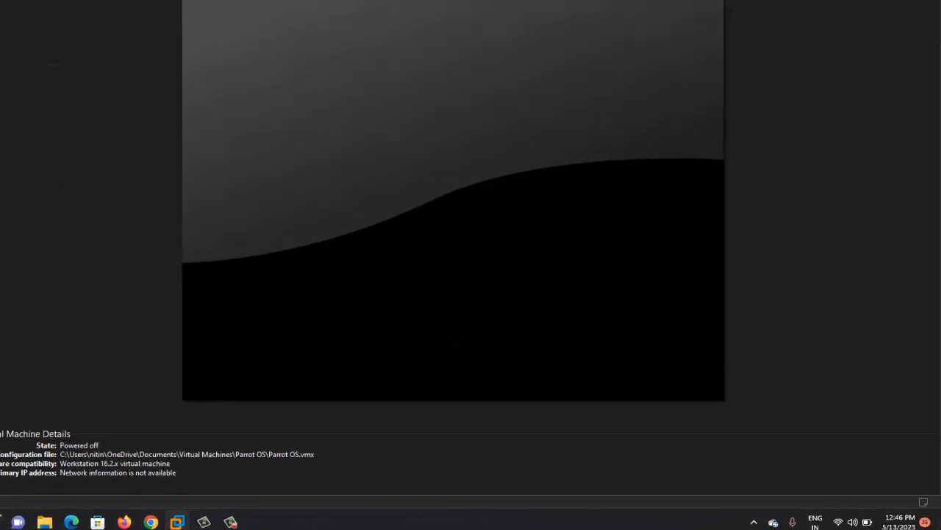
mouse_move(240, 521)
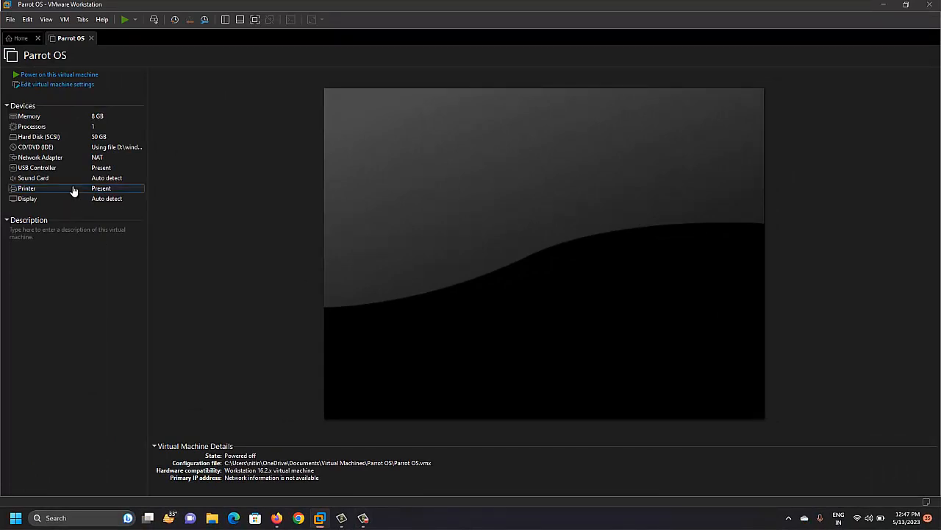
- Power on the Parrot OS VM, dismissing the mitigations notice and printing warning
click(59, 77)
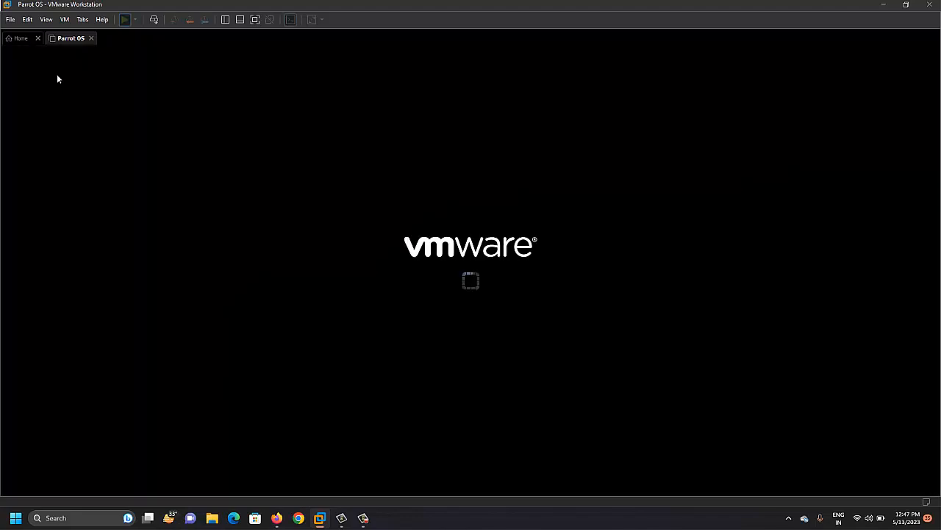
key(Return)
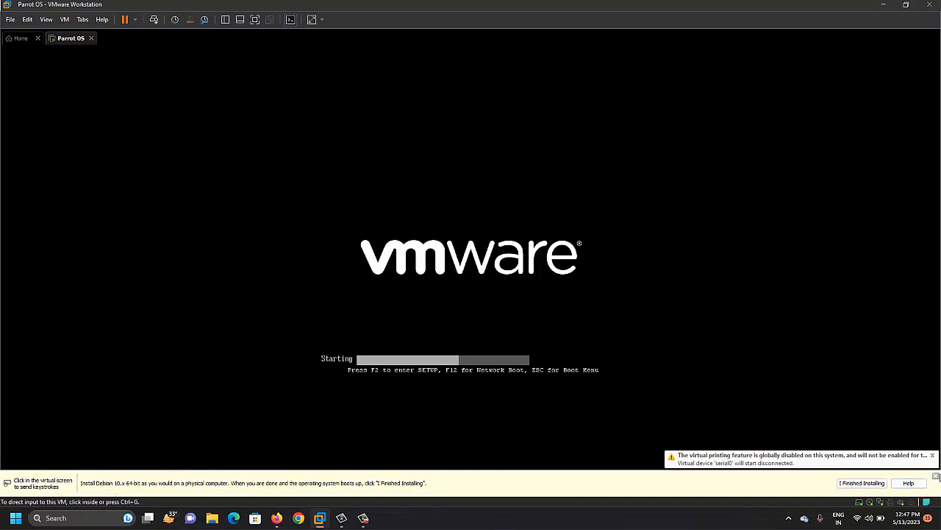
click(936, 476)
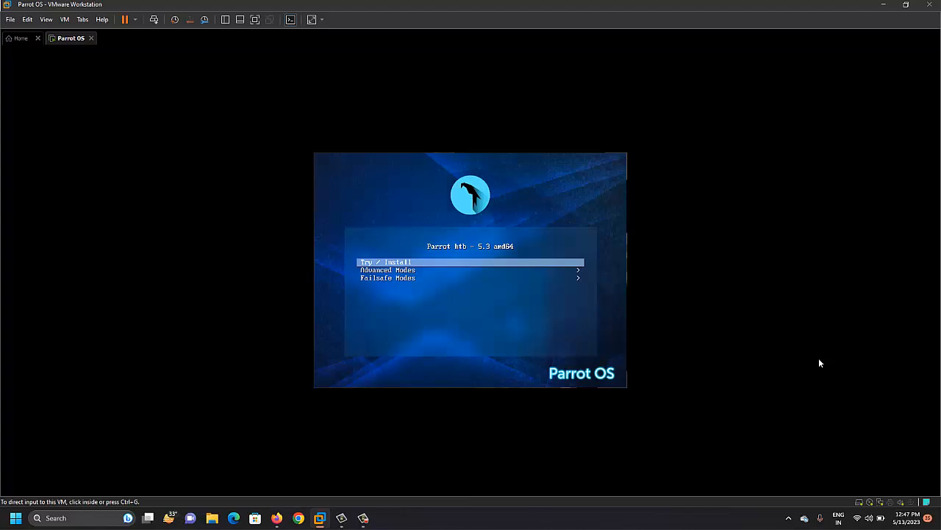
- Boot the Parrot OS VM from the Try / Install boot menu entry
click(478, 250)
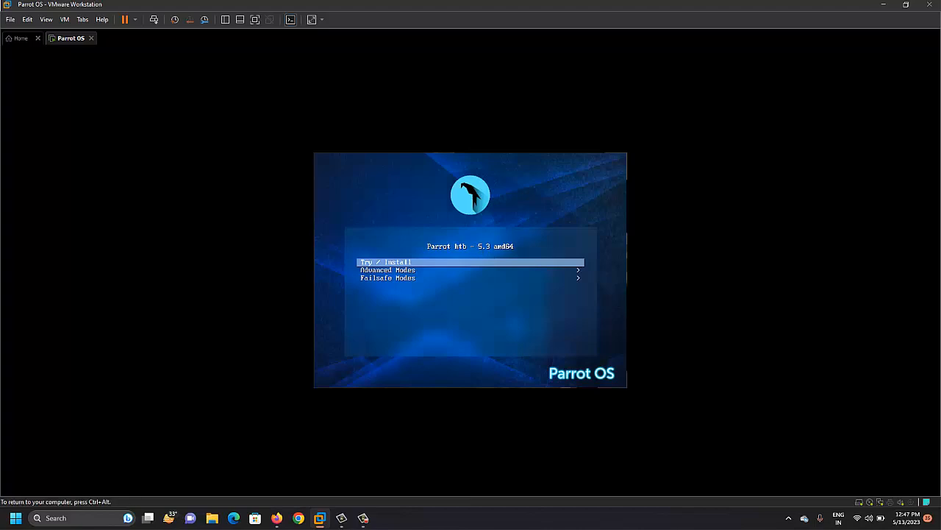
key(Return)
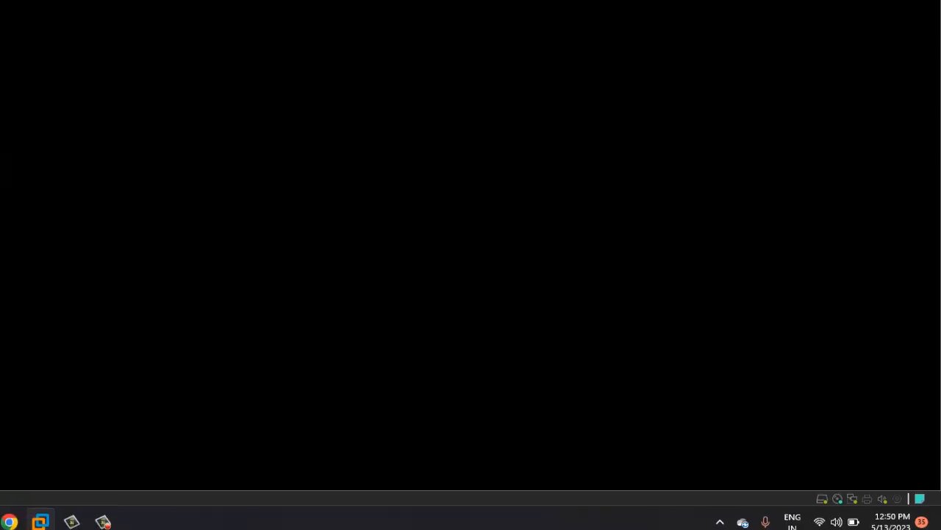
- Wait for the Parrot live session to reach its desktop showing the Install Parrot icon
click(74, 522)
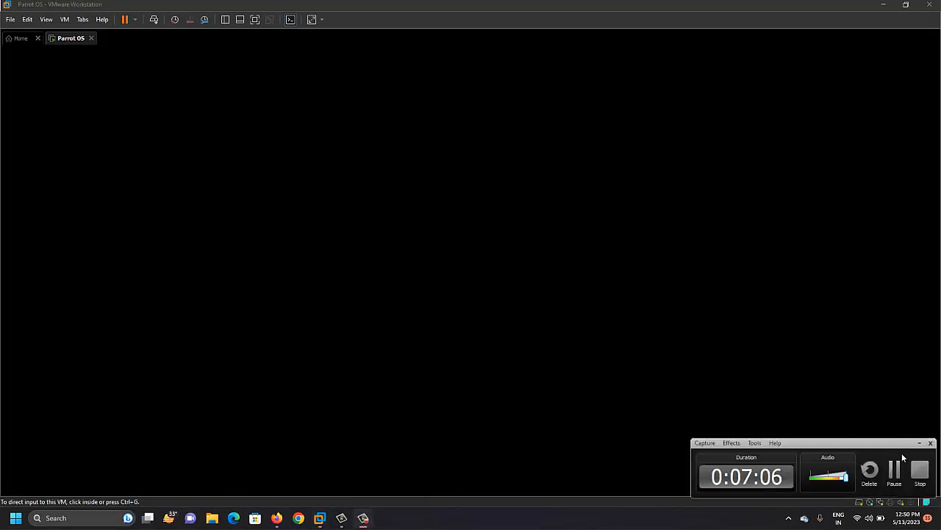
click(894, 469)
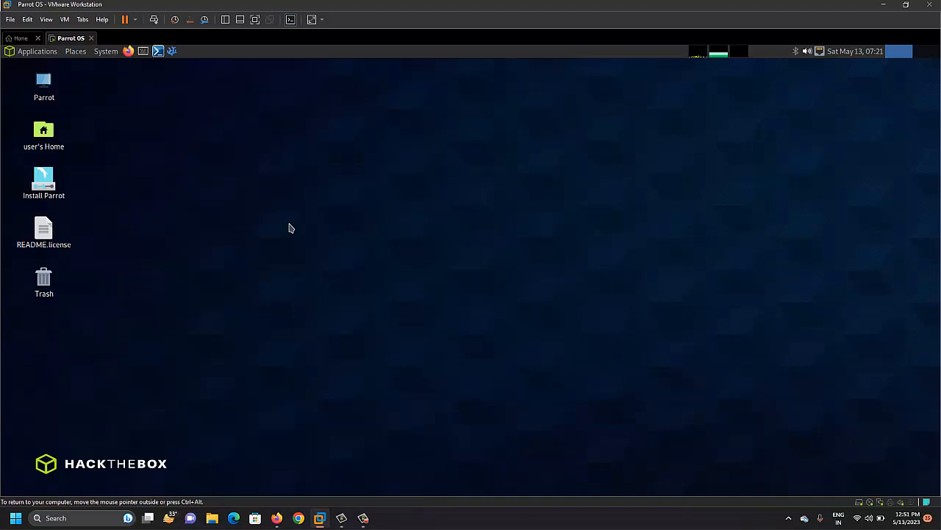
- Launch the Calamares installer from the Install Parrot desktop icon, with American English as the language
click(48, 185)
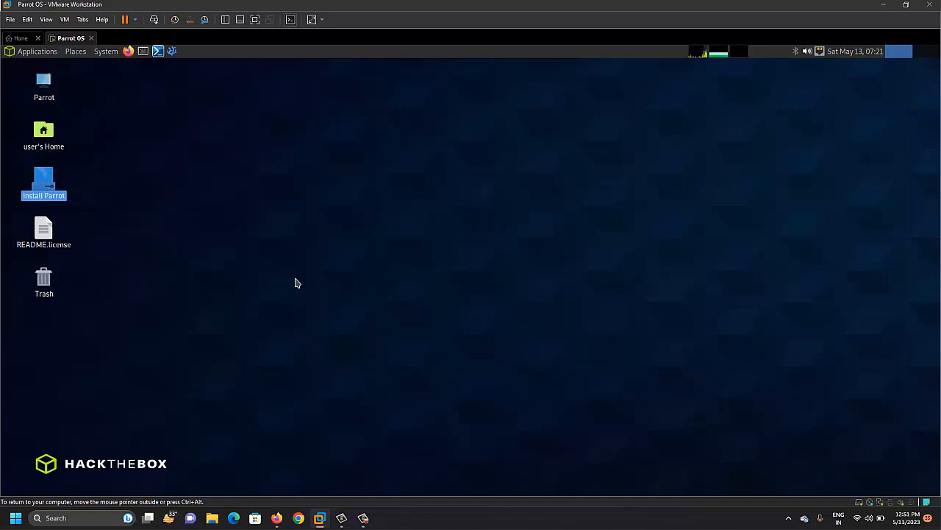
click(158, 210)
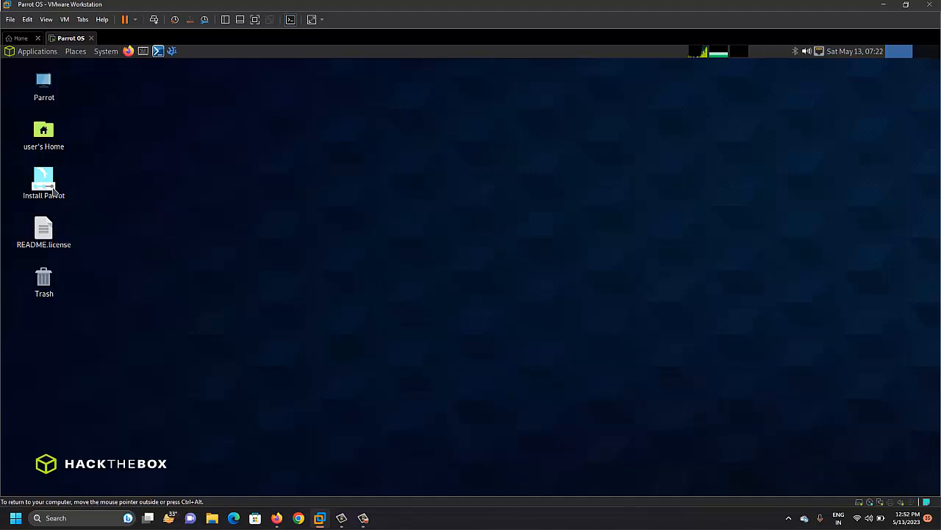
click(53, 191)
click(273, 321)
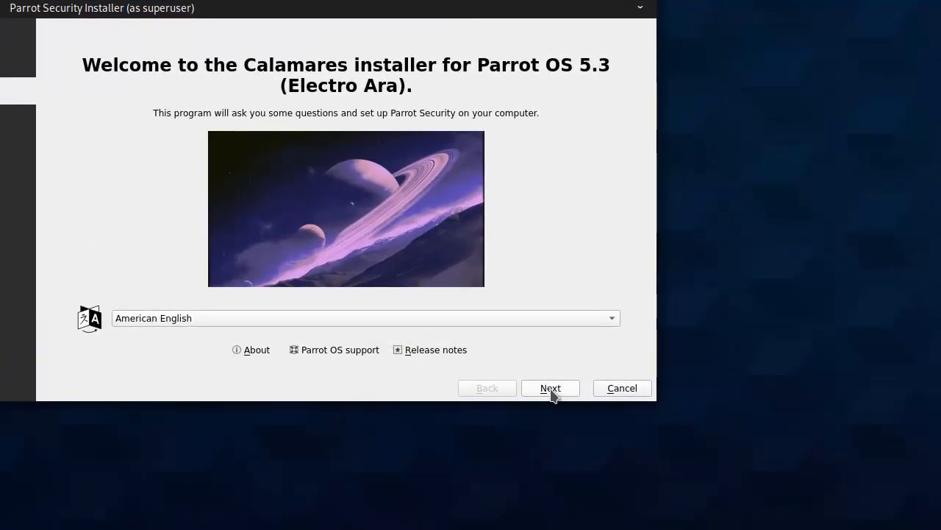
- Set the time zone to Asia/Kolkata and accept the Indian keyboard layout
click(553, 391)
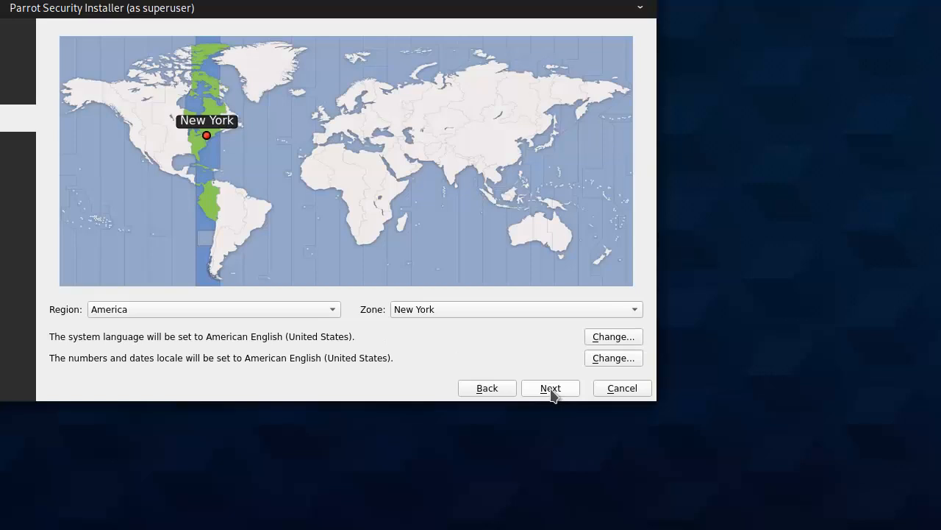
click(452, 172)
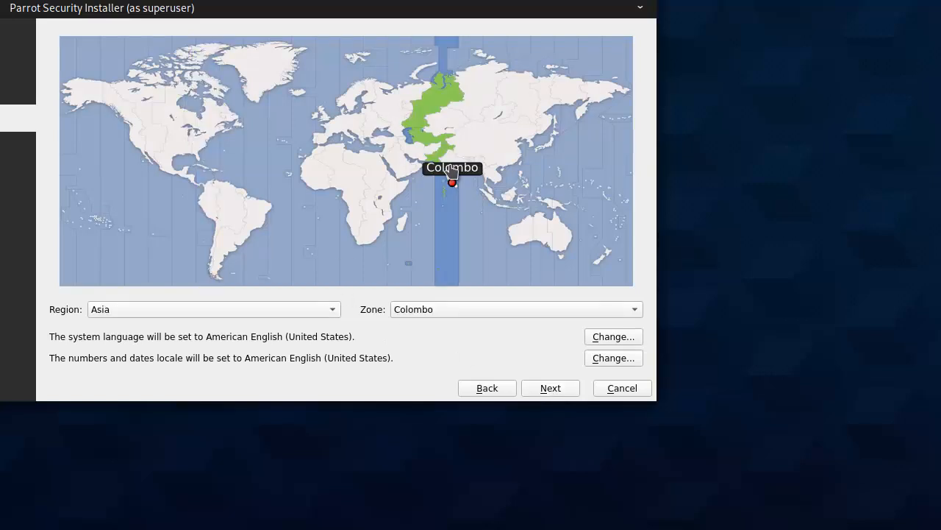
click(461, 167)
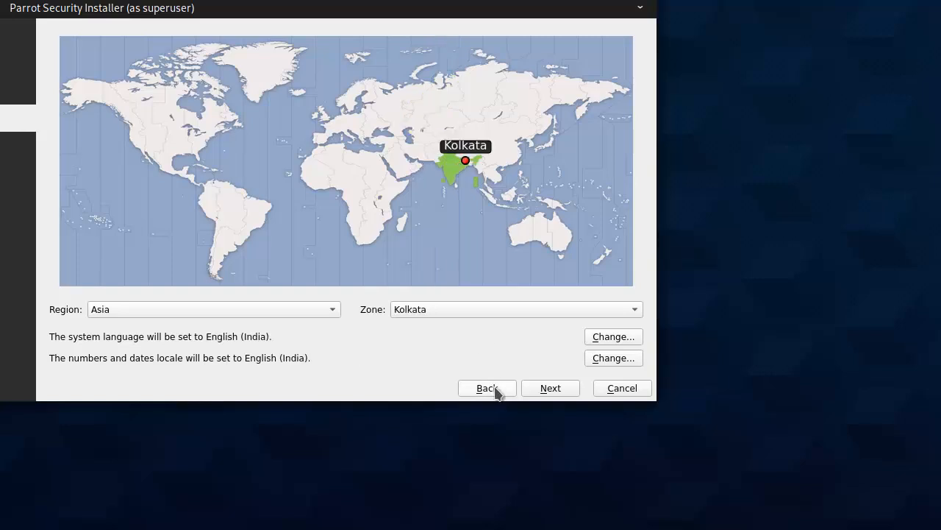
click(557, 391)
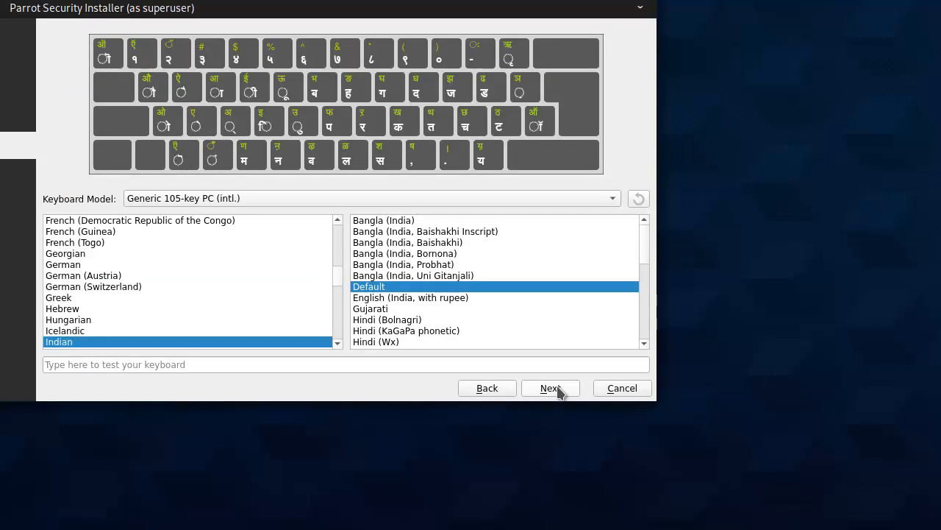
click(559, 390)
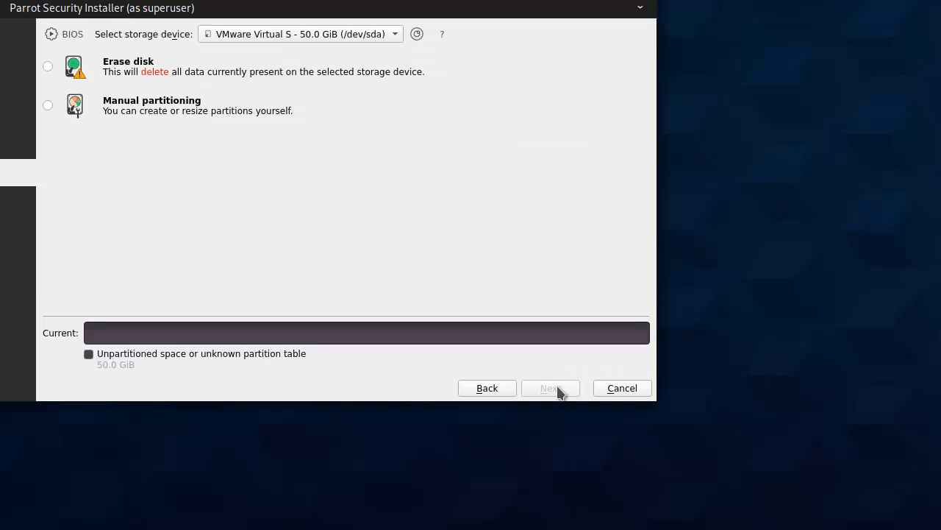
- Choose Erase disk with one 50 GiB Btrfs partition and no swap
click(48, 67)
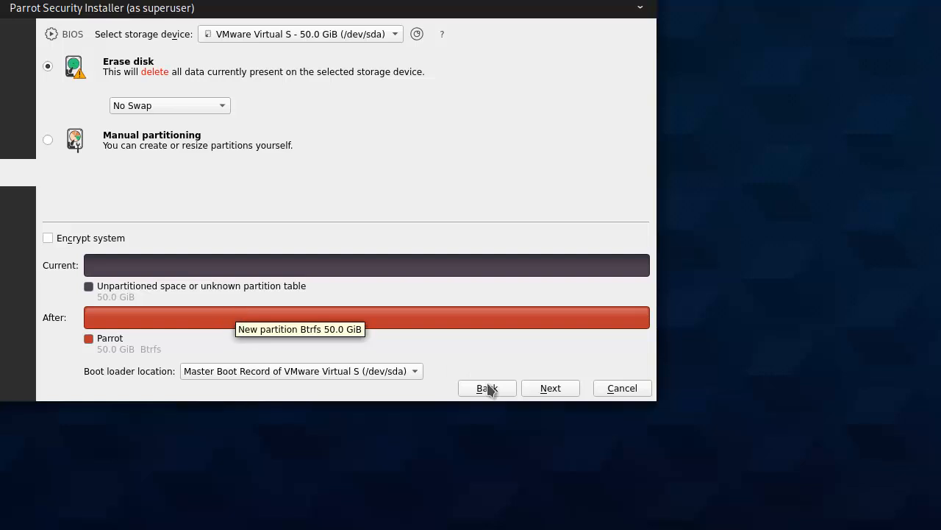
click(549, 389)
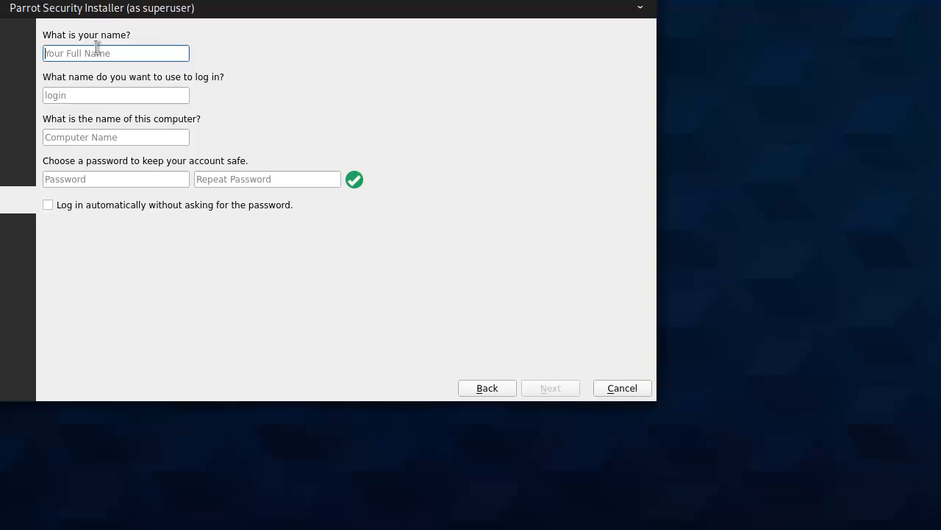
text(ज)
key(BackSpace)
text(ज्ञ)
key(BackSpace)
key(BackSpace)
key(BackSpace)
- Go back and change the keyboard variant to English (India, with rupee)
click(479, 393)
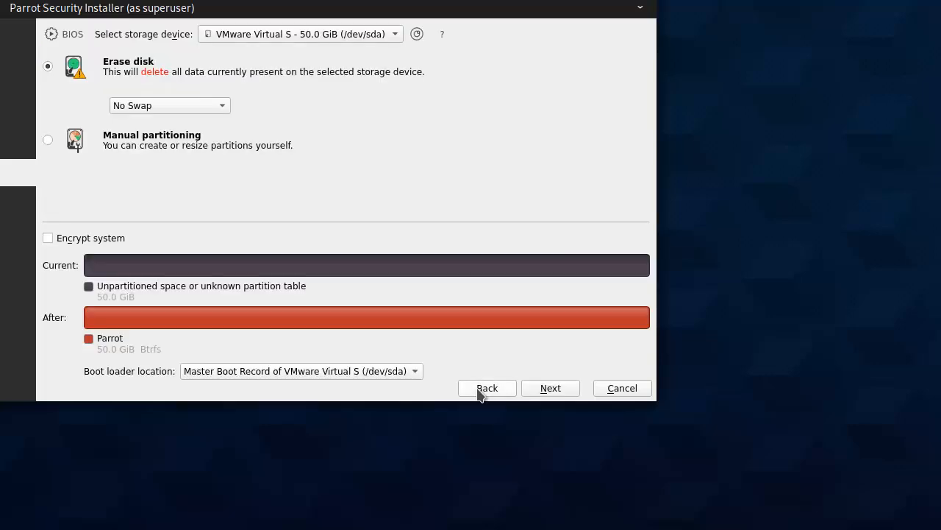
click(479, 393)
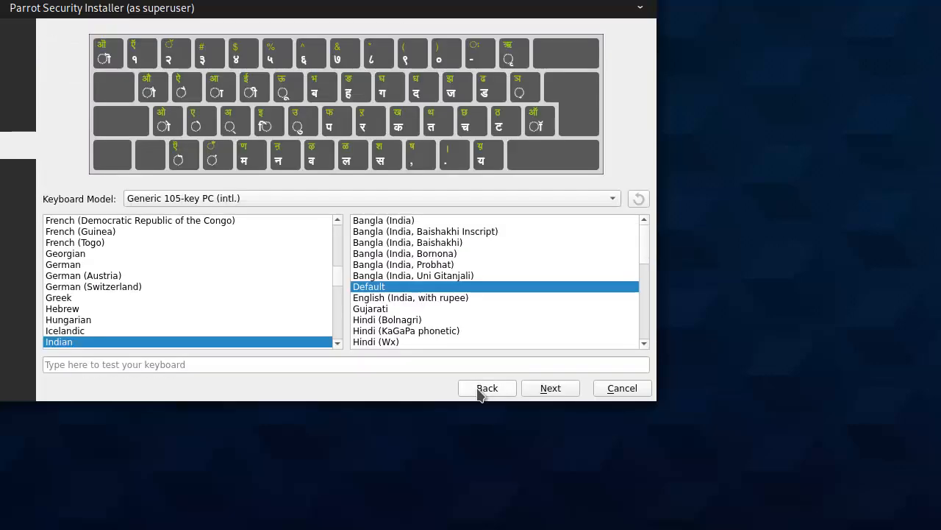
click(377, 299)
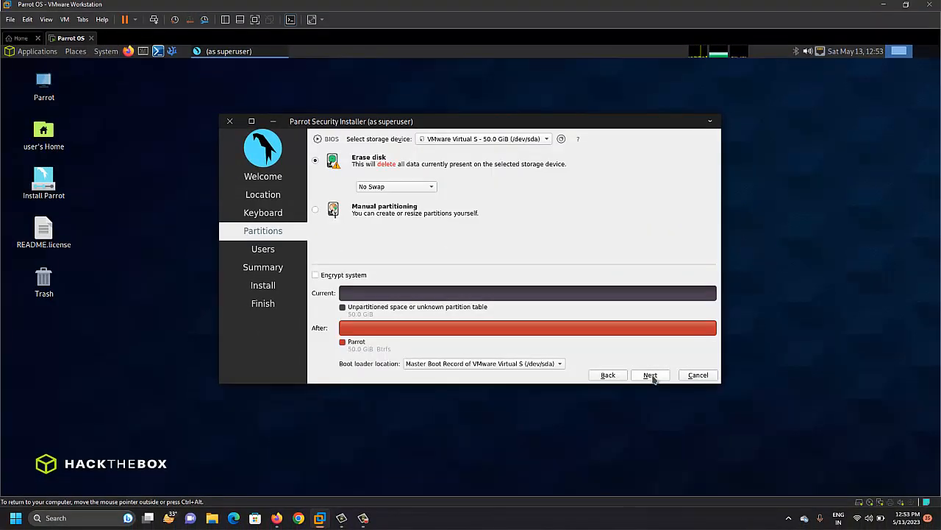
click(650, 375)
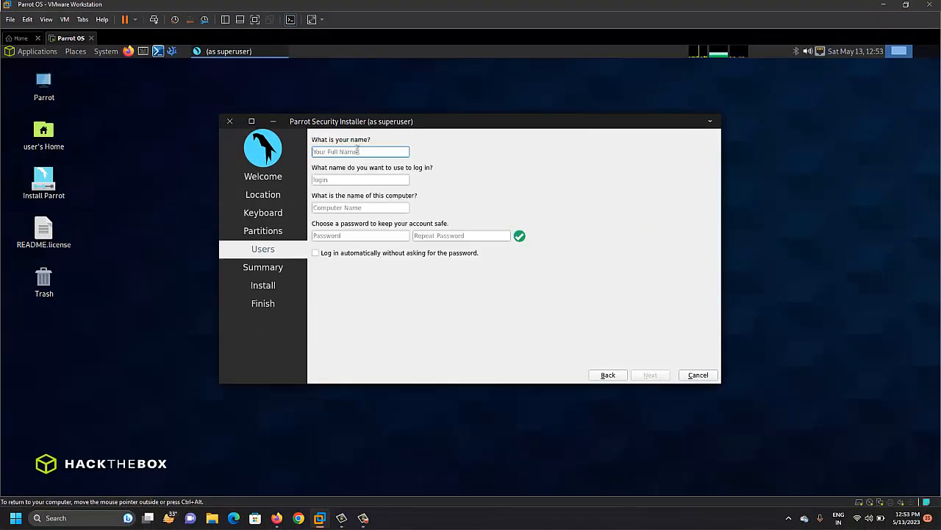
- Enter the user's full name and a matching account password on the Users page
text(Nitin)
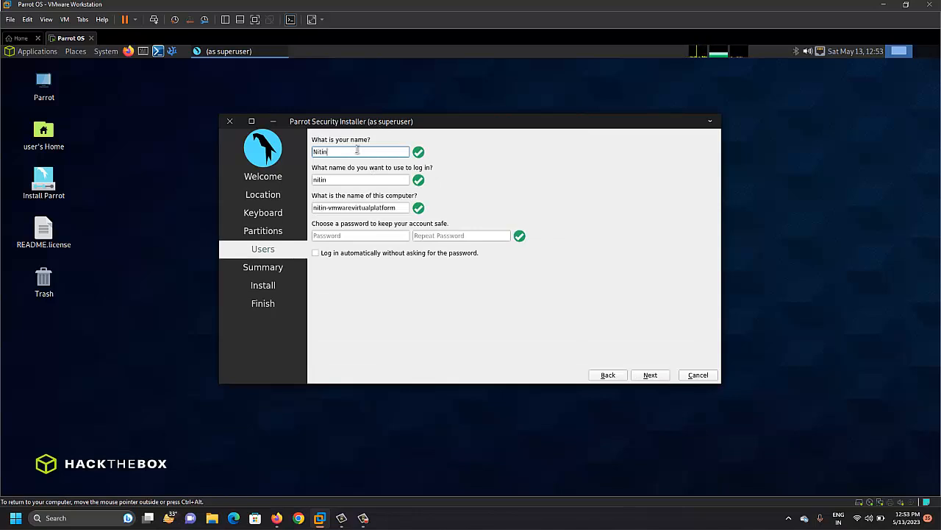
click(346, 235)
text(1234)
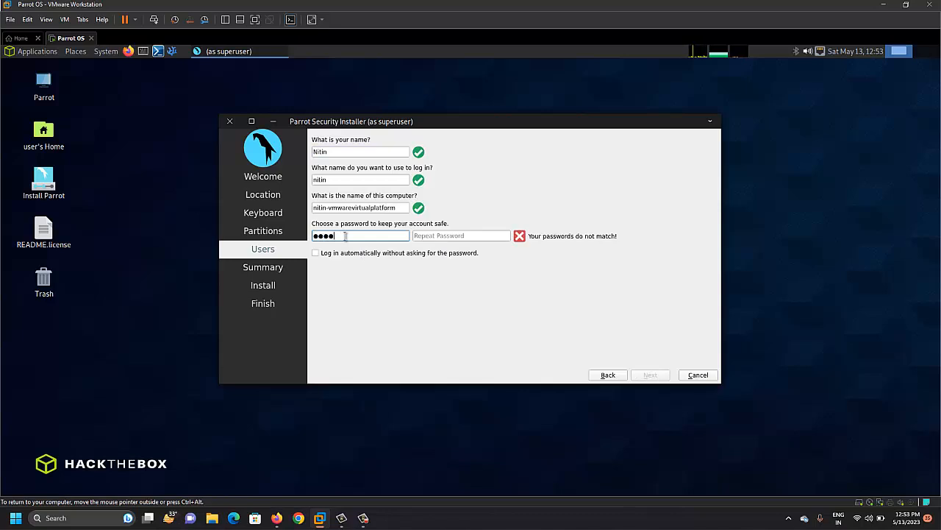
click(445, 235)
text(1234)
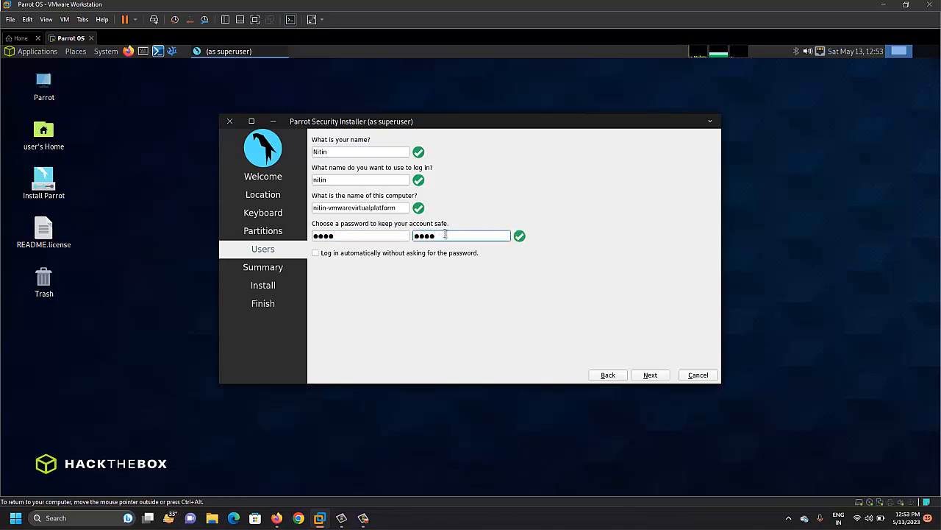
- Start the installation from the summary and confirm erasing the /dev/sda disk
click(651, 376)
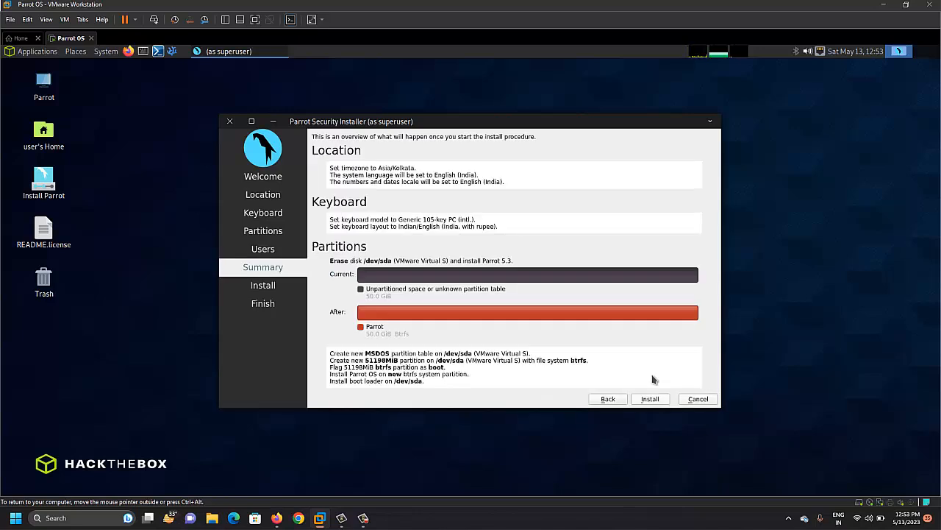
click(650, 398)
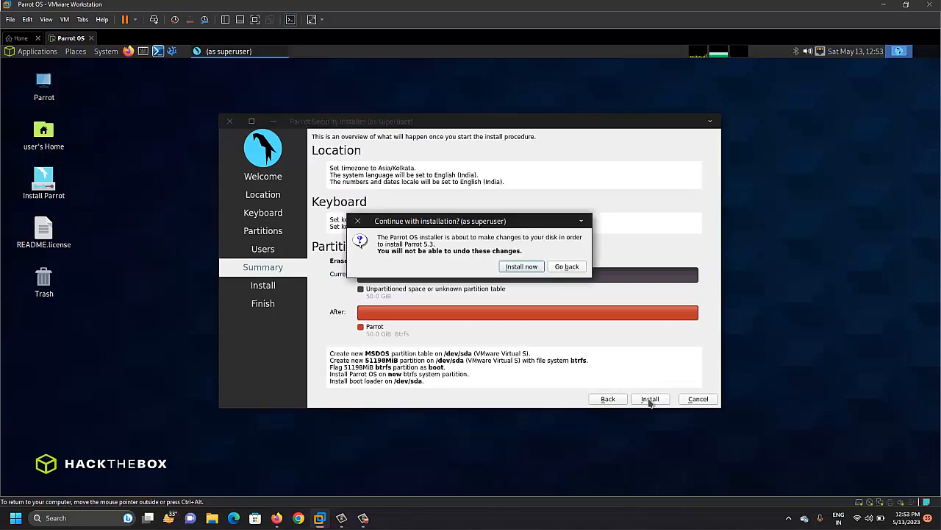
click(522, 266)
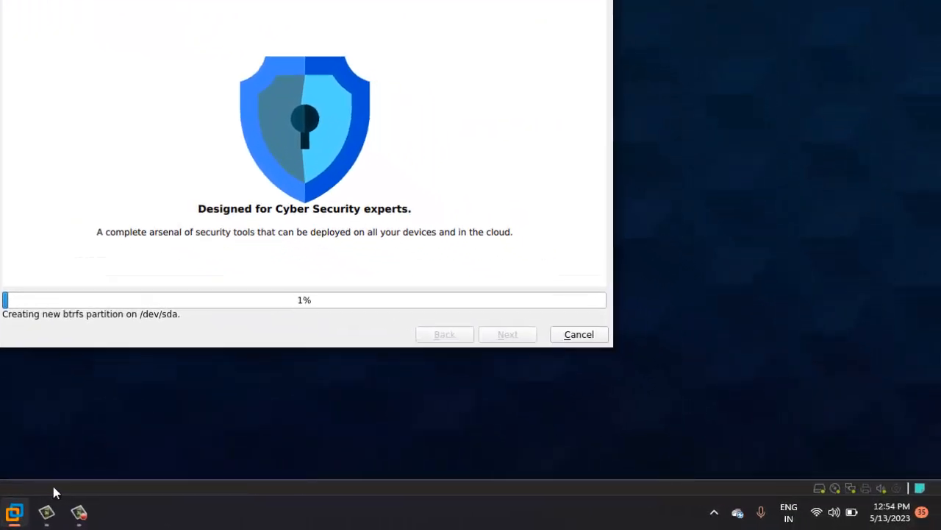
- Wait for the installation to finish and show the All done page
mouse_move(78, 511)
mouse_move(90, 452)
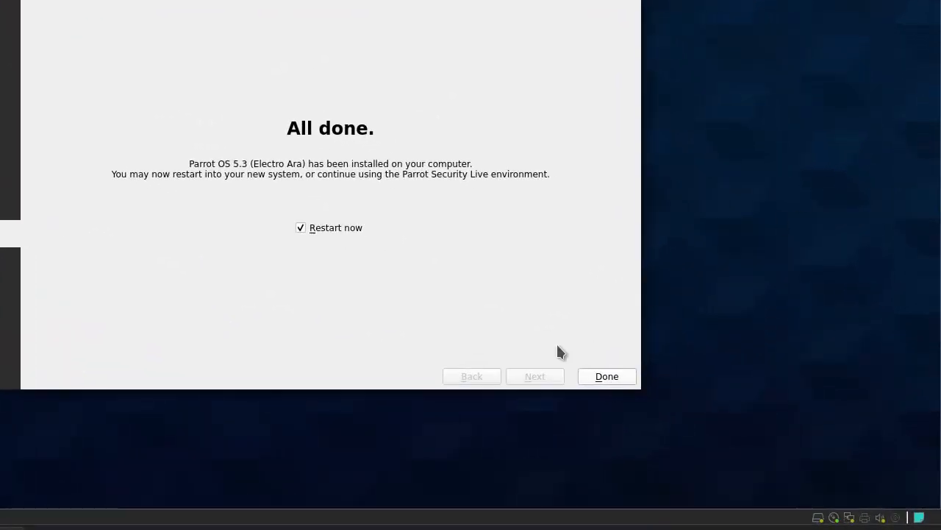
- Finish the installer with Restart now ticked to reboot the VM
click(605, 377)
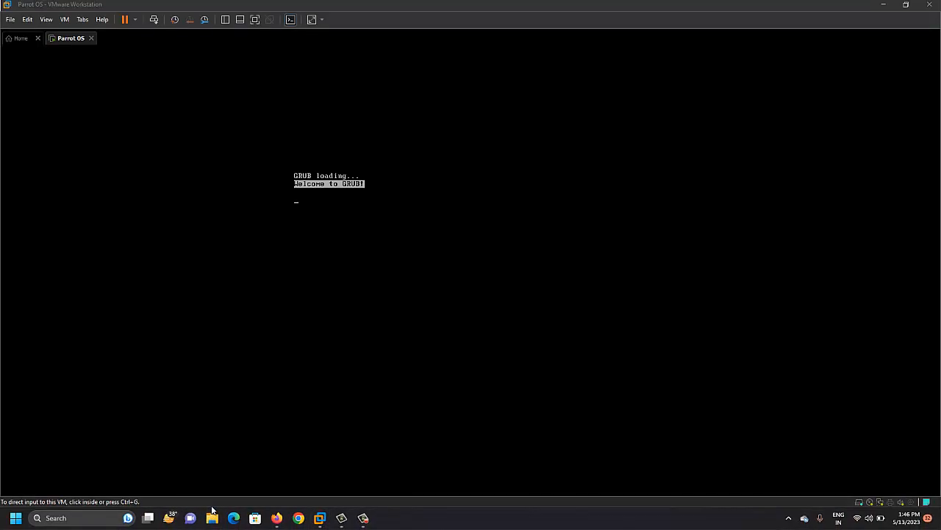
- Browse the host's New Volume (D:) drive and its Parrot CTF folder in File Explorer
click(212, 515)
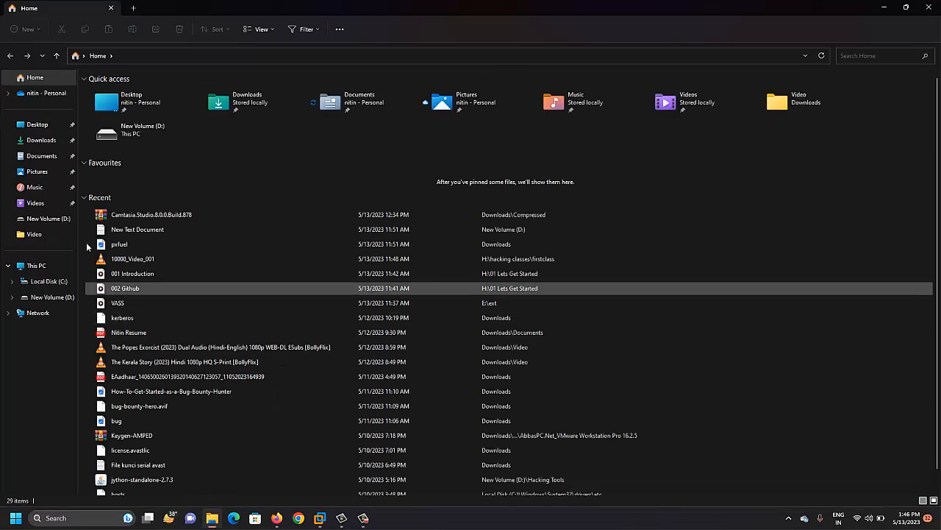
click(42, 265)
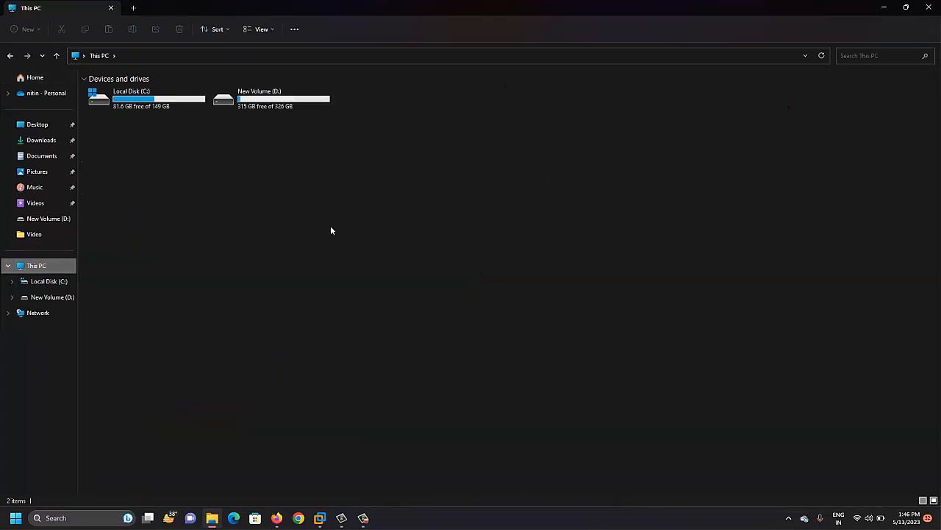
double_click(278, 107)
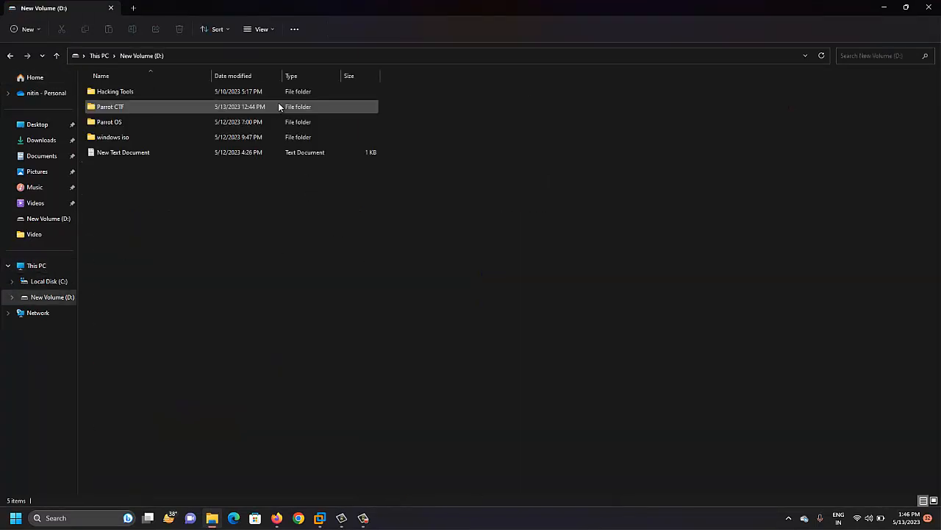
double_click(155, 107)
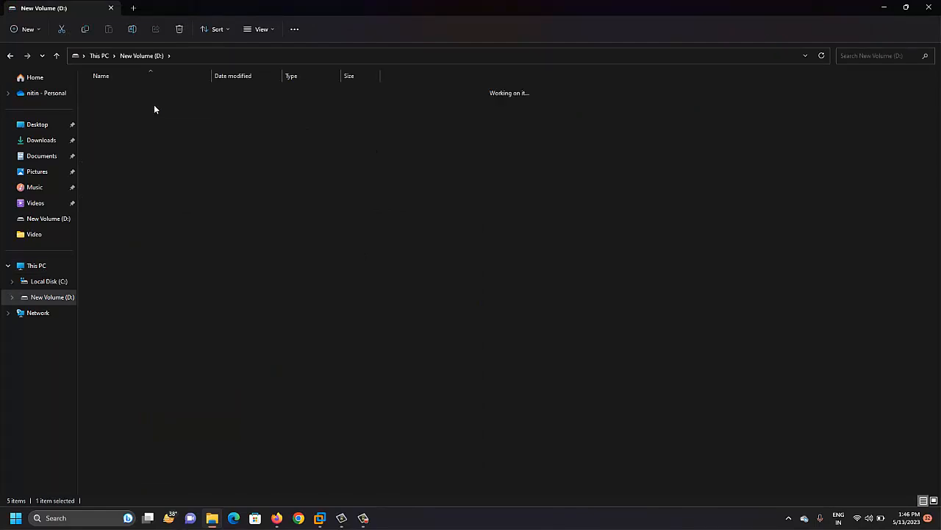
click(57, 56)
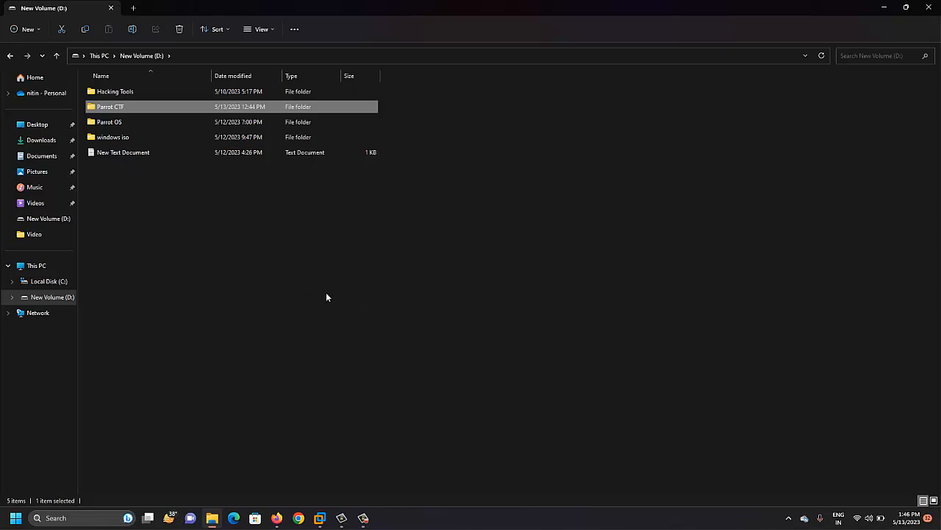
click(35, 267)
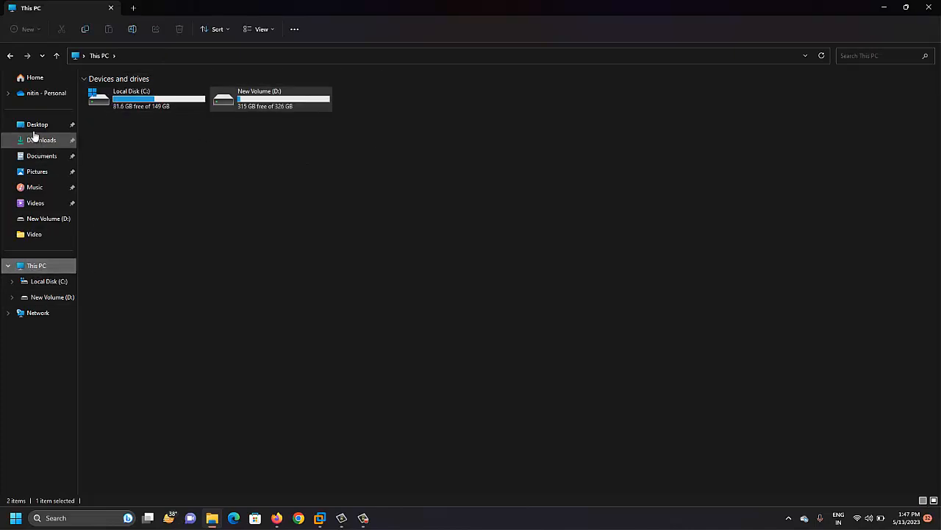
- Locate the Parrot OS VM folder under Documents > Virtual Machines, then return to the VM
click(36, 155)
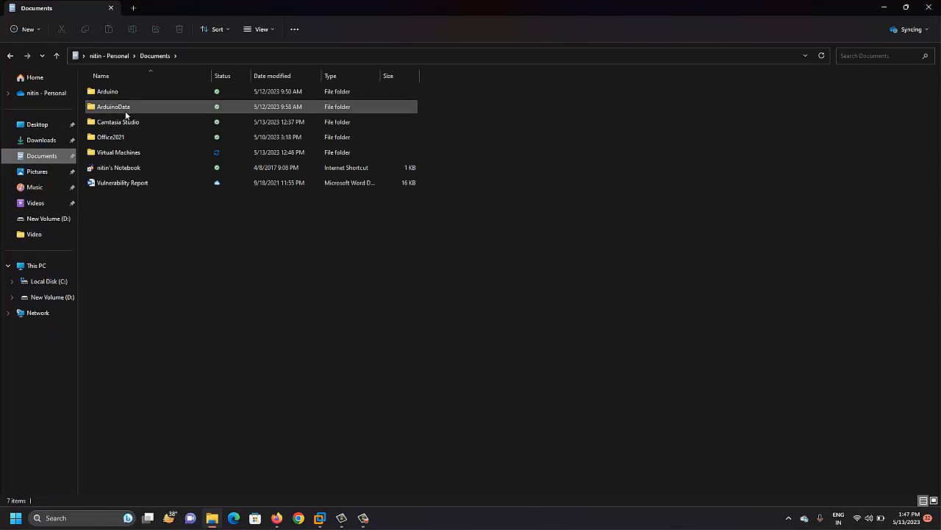
click(131, 152)
double_click(133, 152)
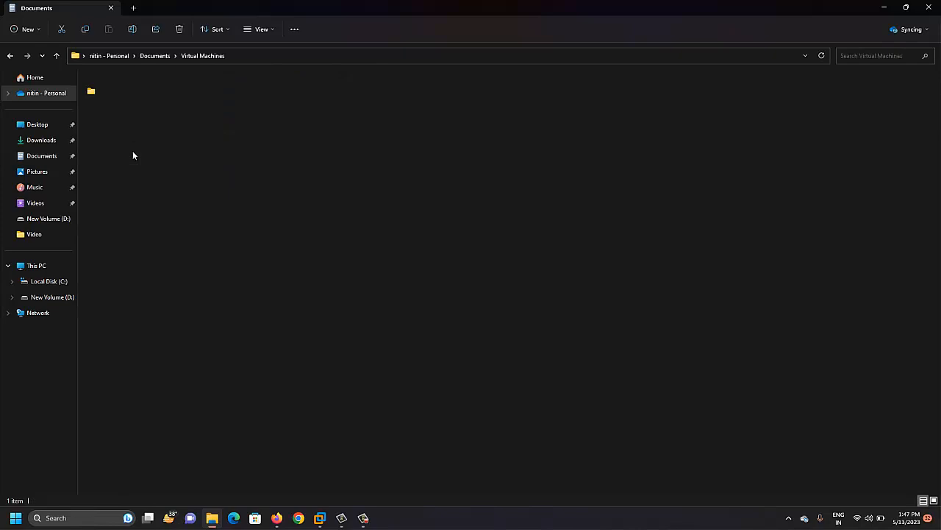
double_click(116, 95)
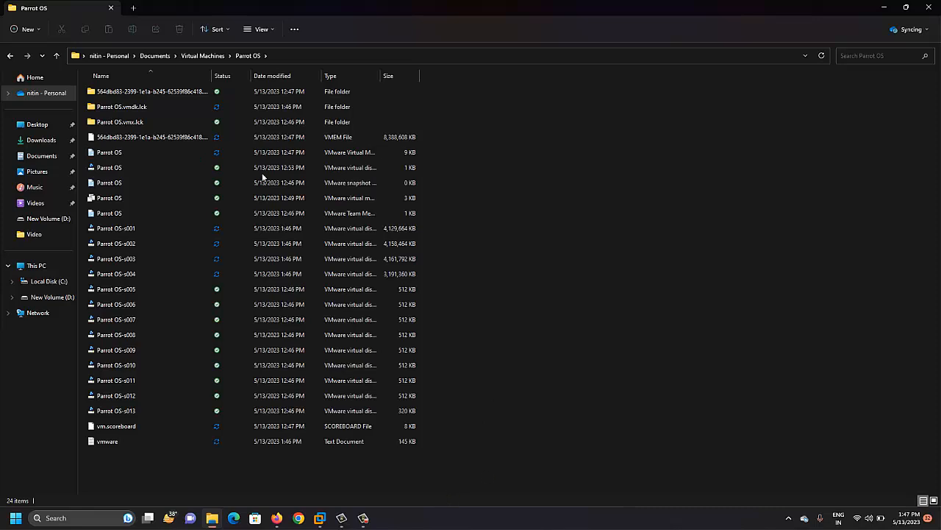
click(56, 59)
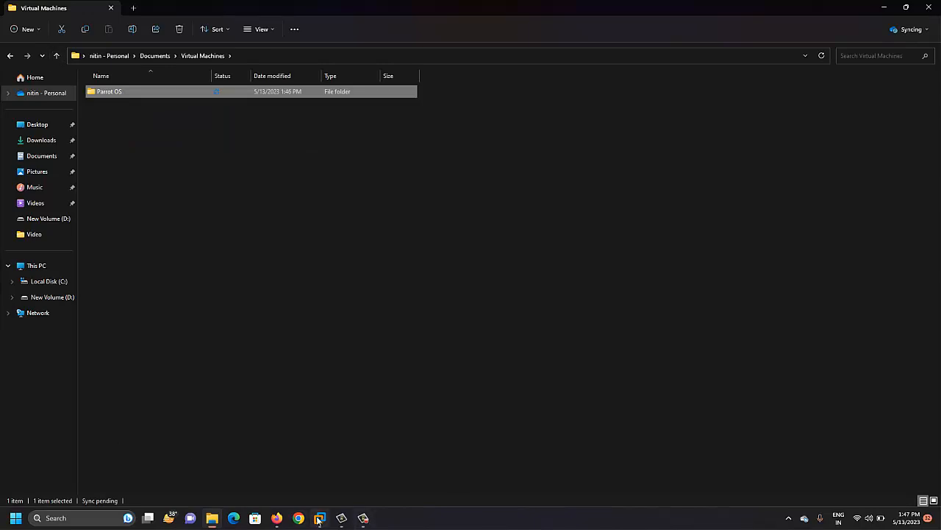
mouse_move(320, 517)
click(380, 446)
- Wait in the Parrot OS VM while the installed system boots to the user's login screen
click(431, 305)
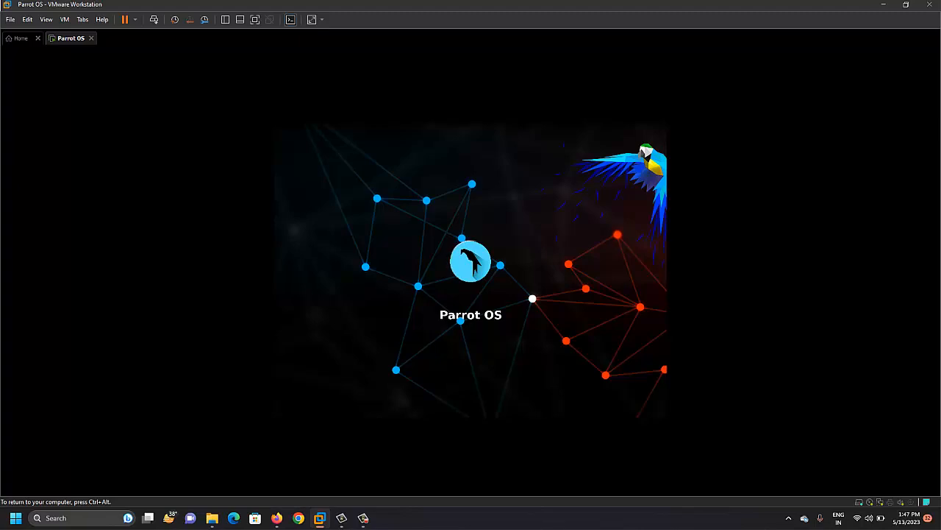
key(ctrl+alt)
click(362, 517)
click(748, 311)
key(ctrl+alt)
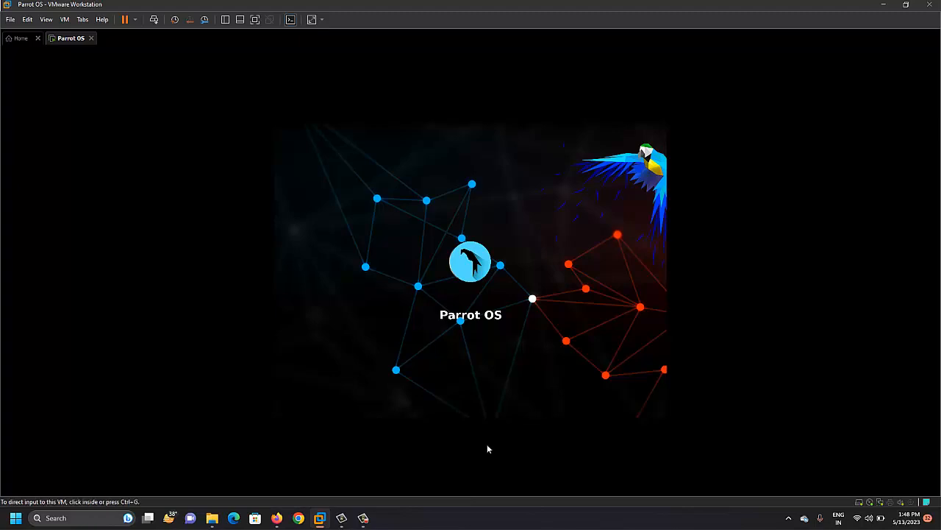
click(368, 519)
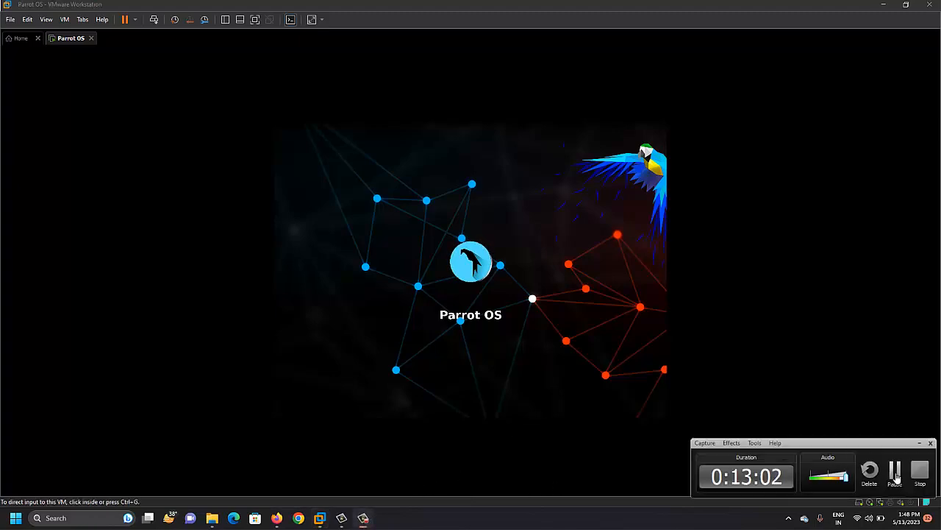
click(894, 475)
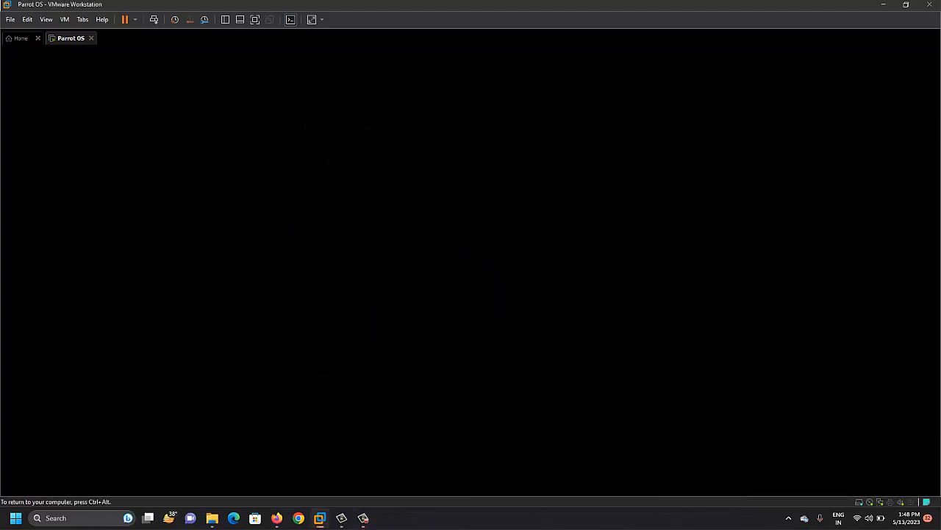
key(ctrl+alt)
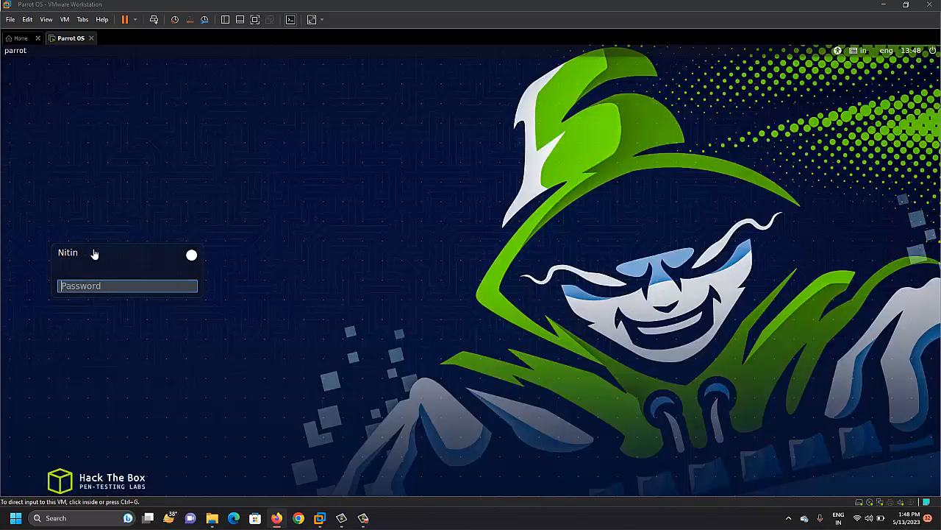
- Log in to Parrot OS by entering the new user's password
click(100, 284)
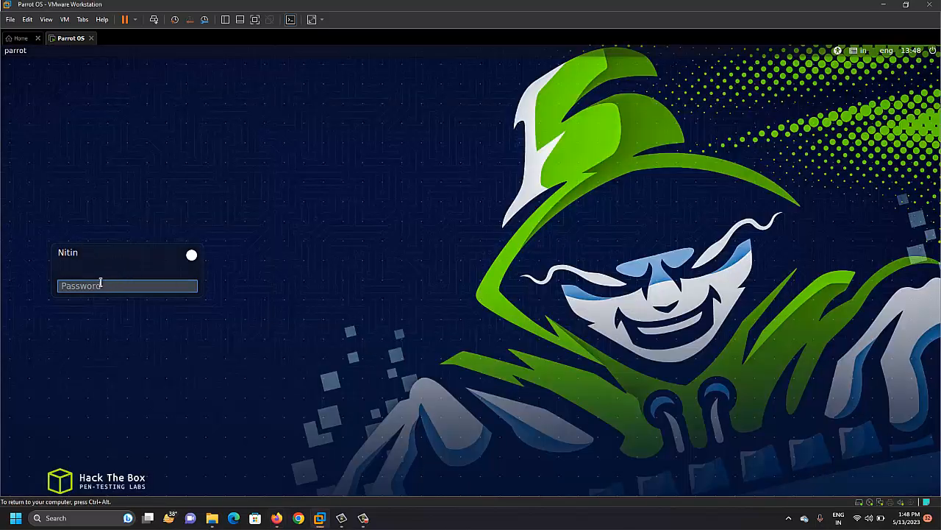
text(****)
key(Return)
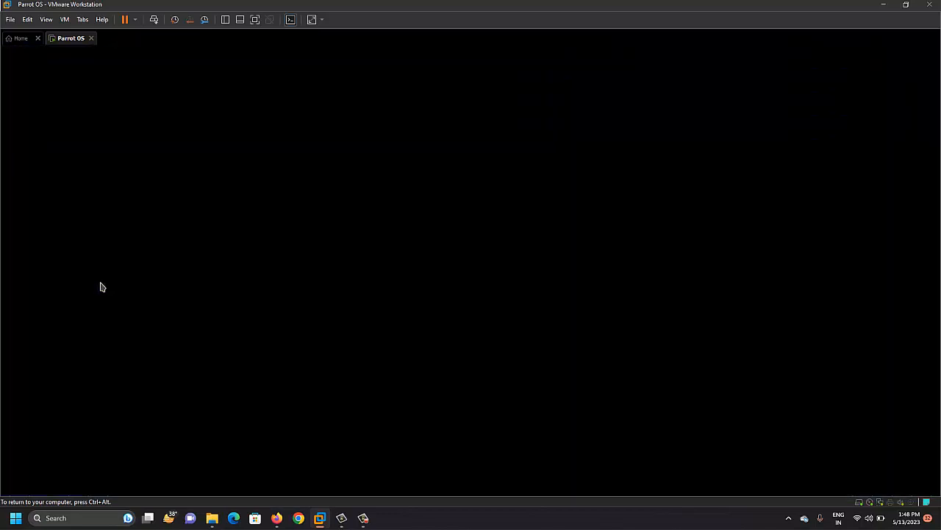